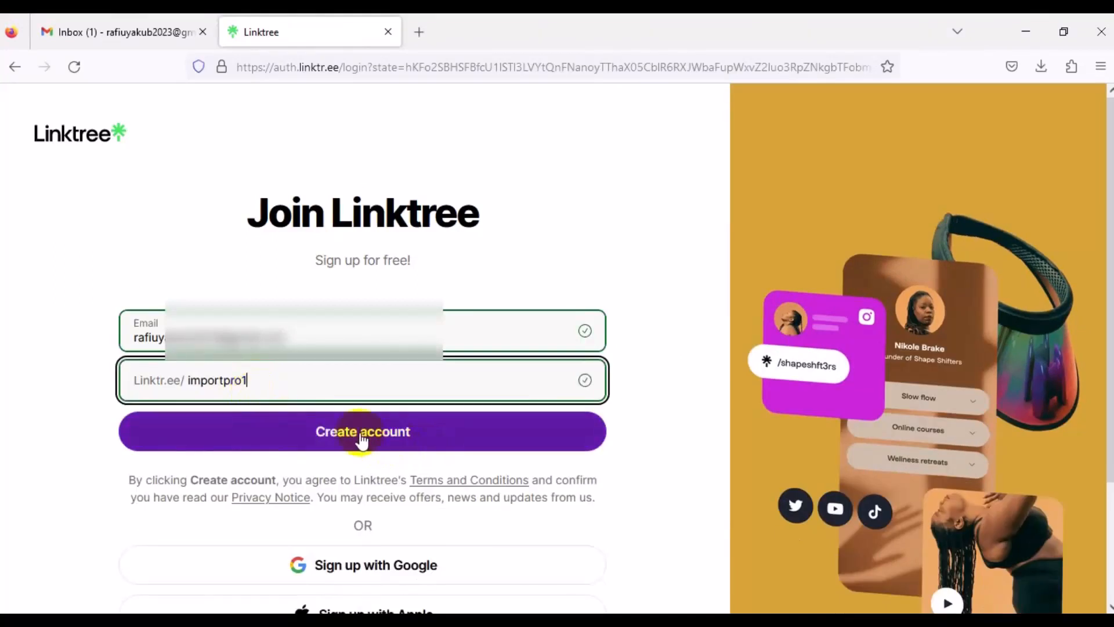
# Submit the Join Linktree form with the account email and username importpro1.
pyautogui.click(361, 440)
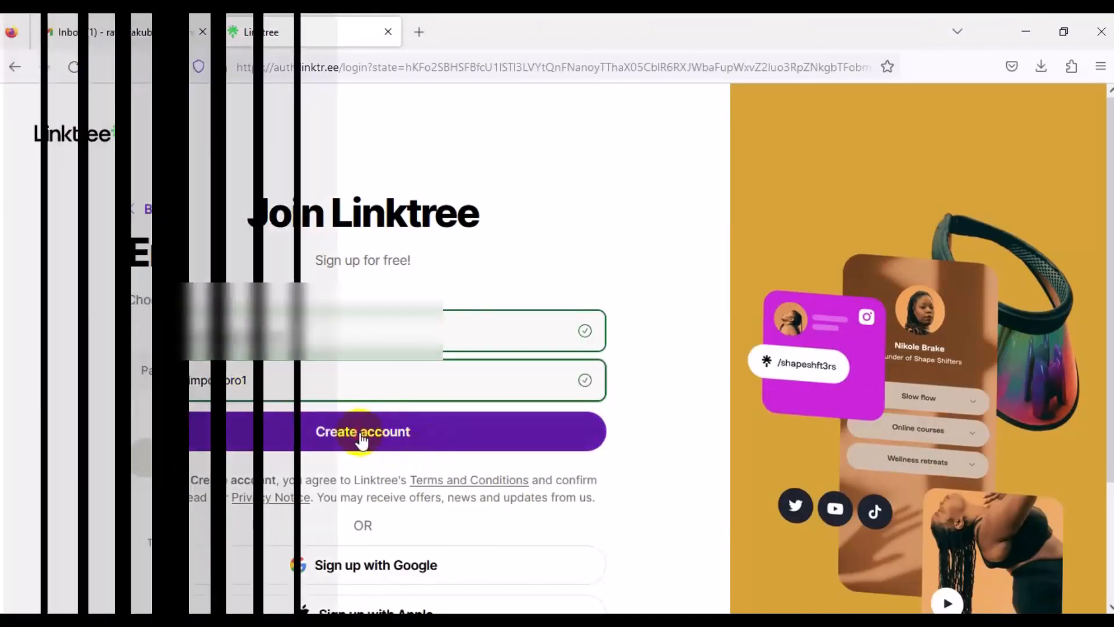
# Set an account password, then enter the profile name ending with 'Importer & Procurement Coach'.
pyautogui.click(348, 383)
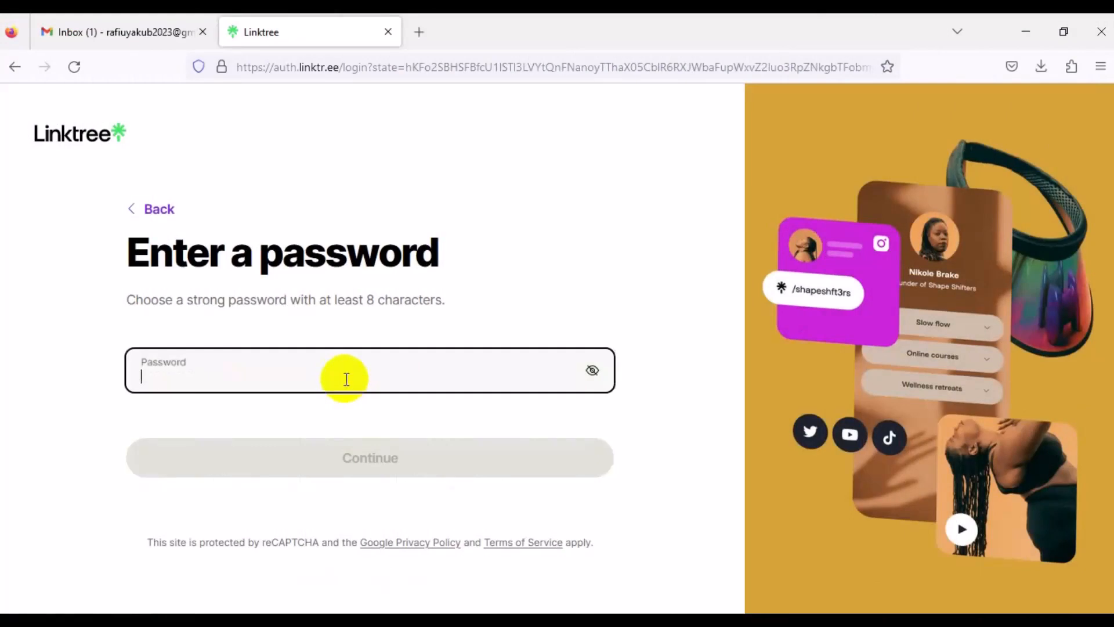
pyautogui.click(346, 379)
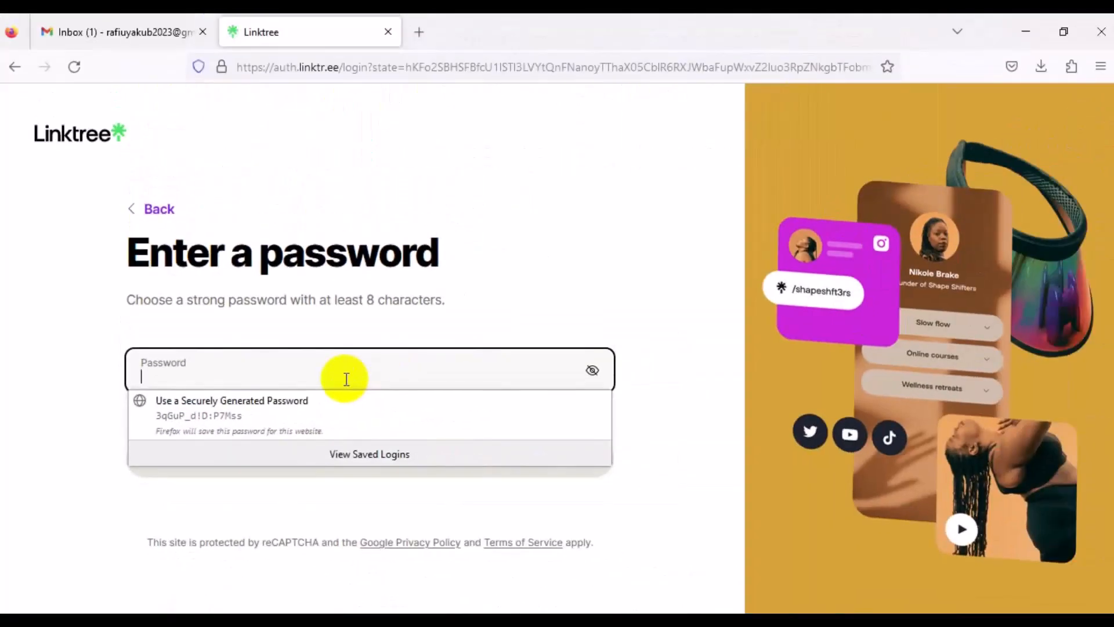
pyautogui.write('•••••••••••••')
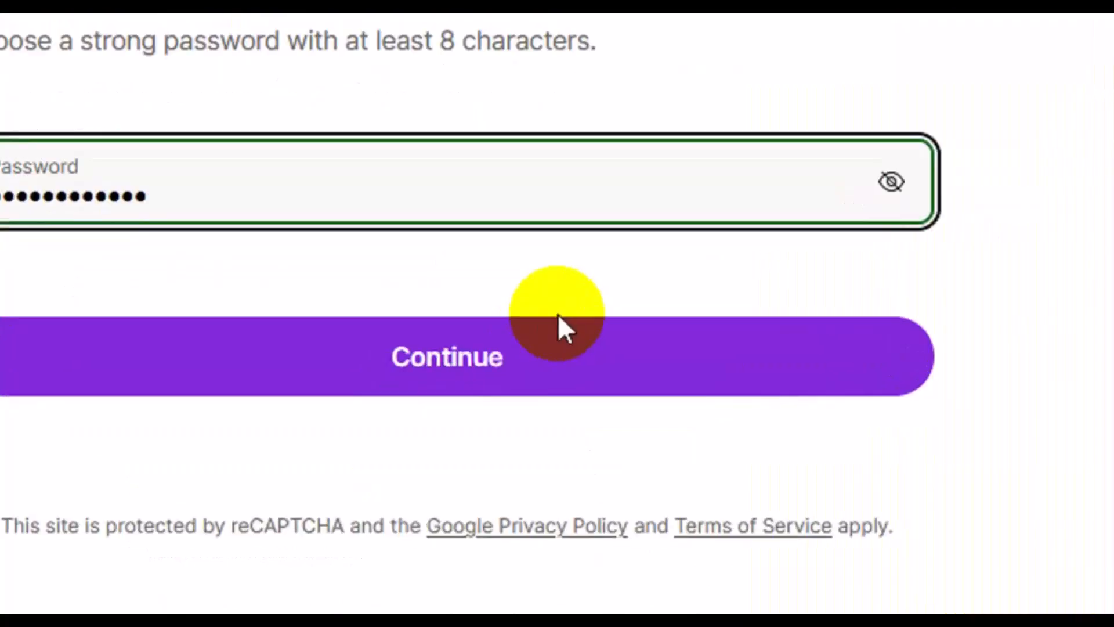
pyautogui.click(401, 468)
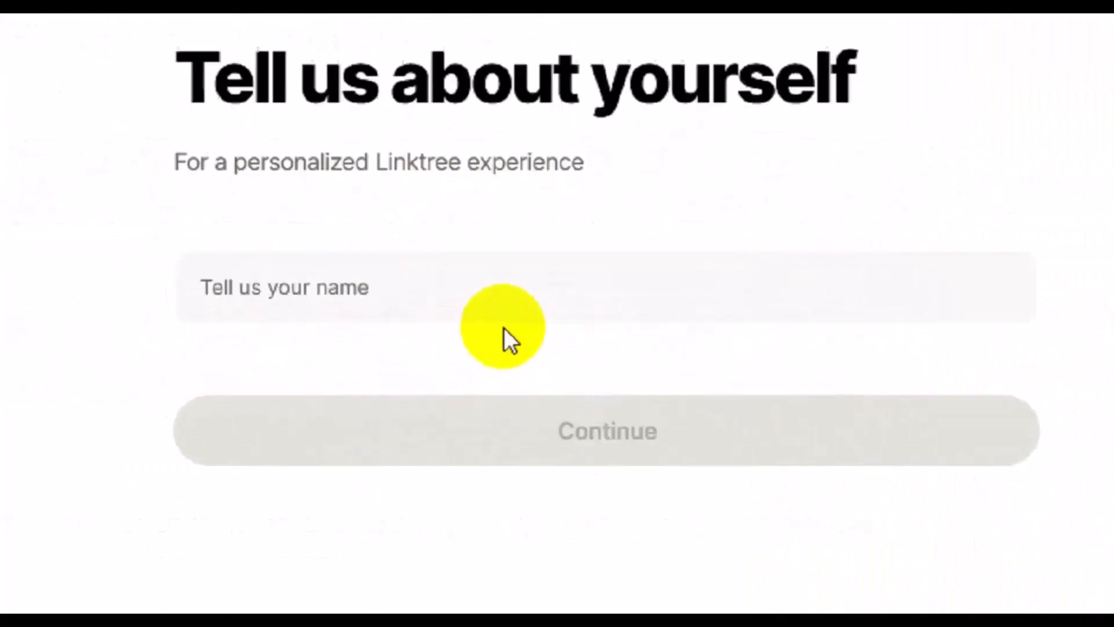
pyautogui.click(529, 274)
pyautogui.write('Am Rafiu Yakub Im')
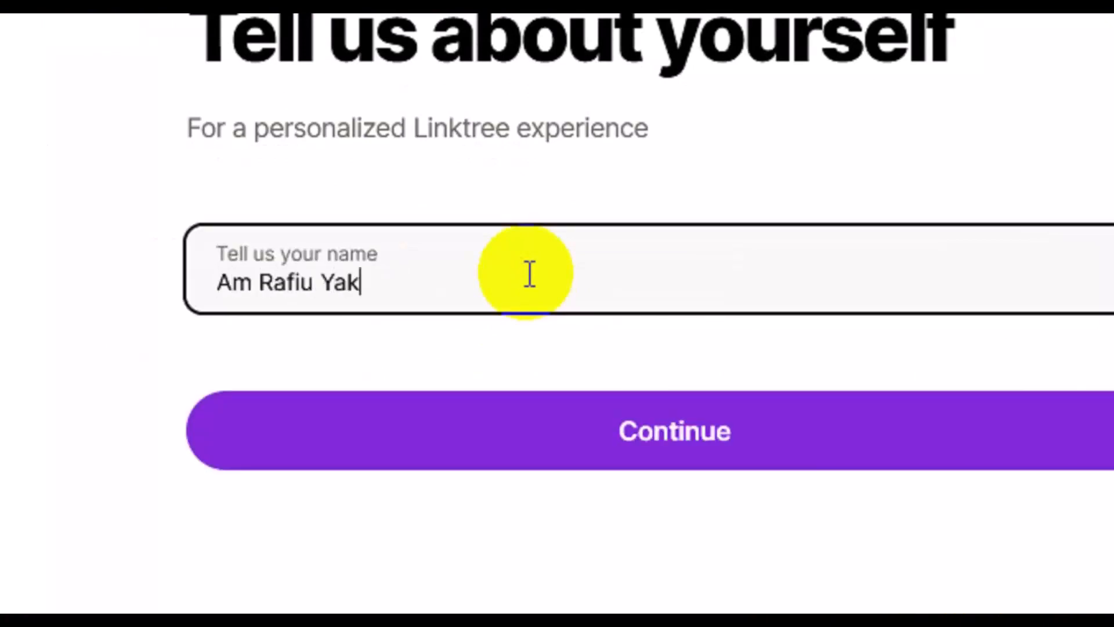
pyautogui.write('porter & Procurement Coach')
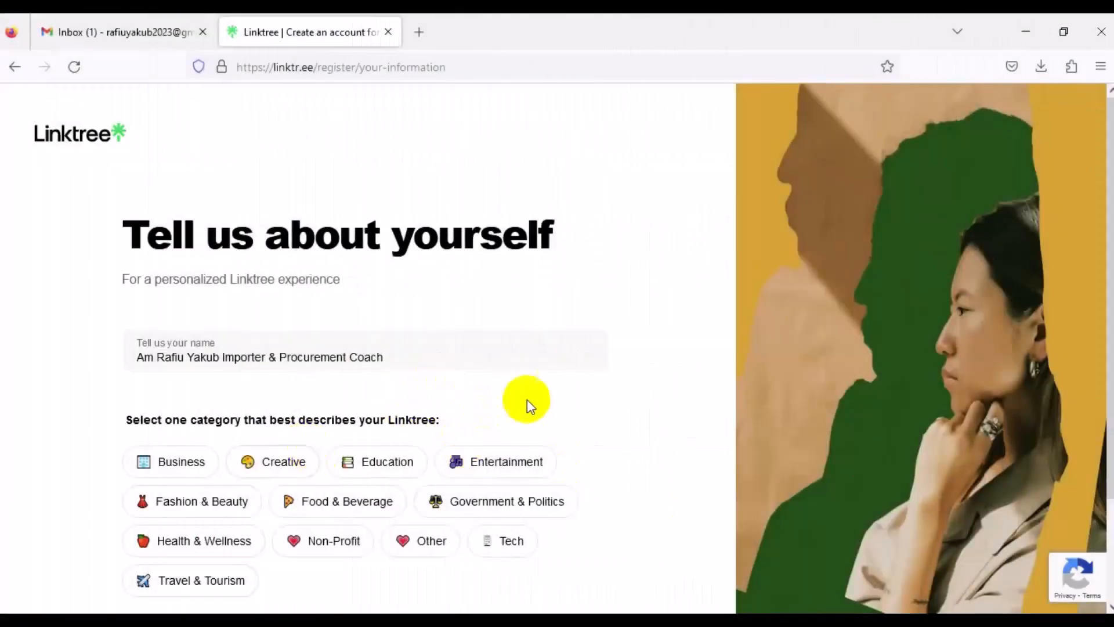
# Categorise the page as Business with the Agency & Consulting type.
pyautogui.scroll(-1, 527, 399)
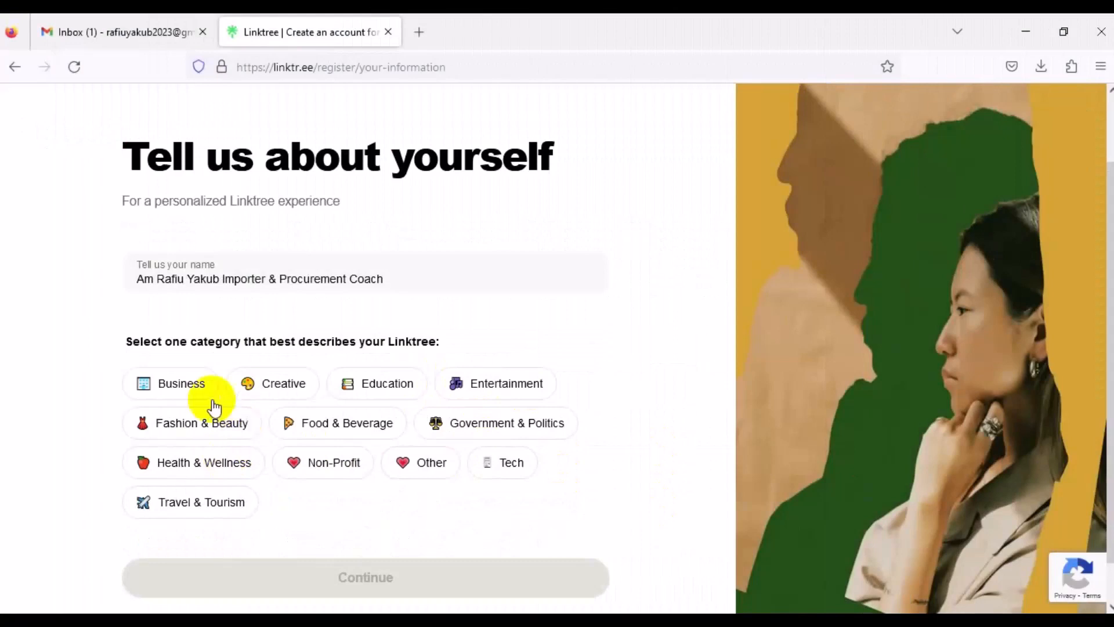
pyautogui.click(187, 384)
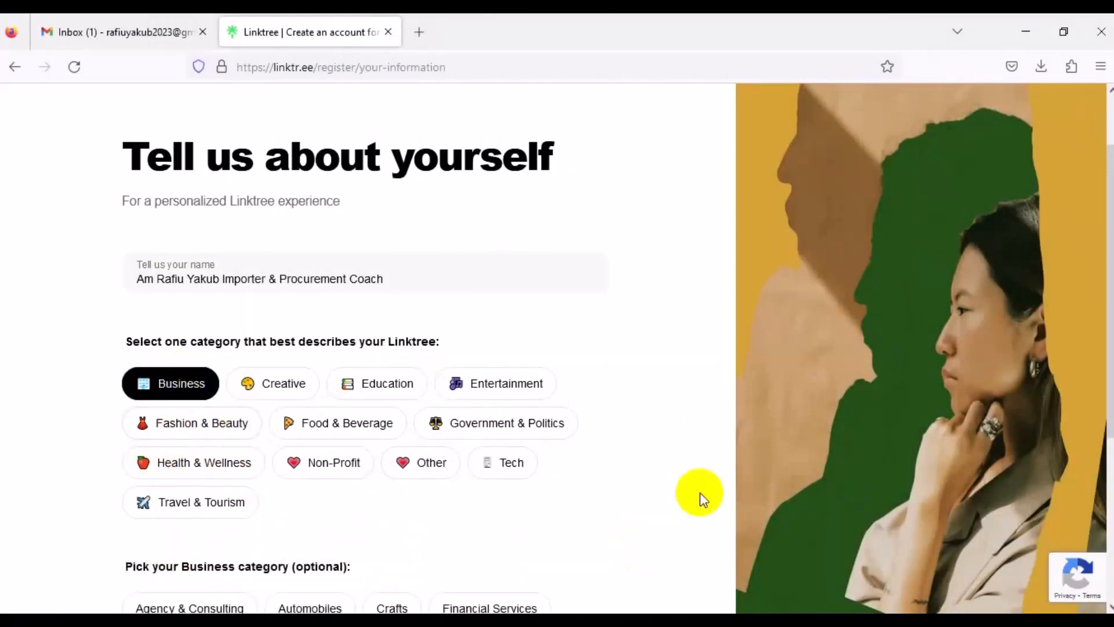
pyautogui.scroll(-4, 552, 444)
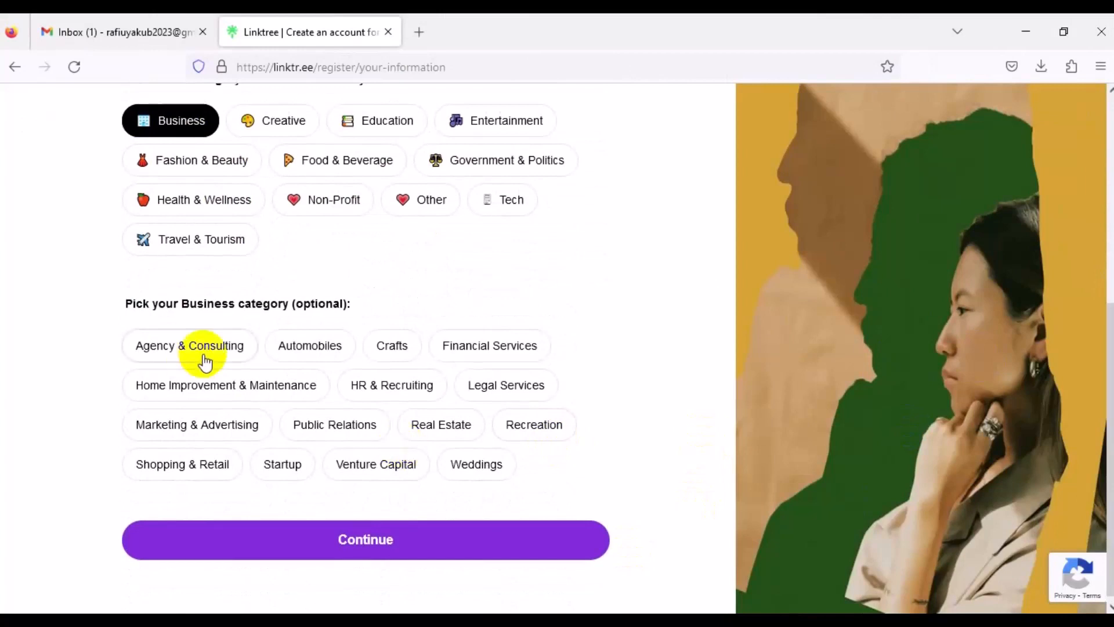
pyautogui.click(319, 554)
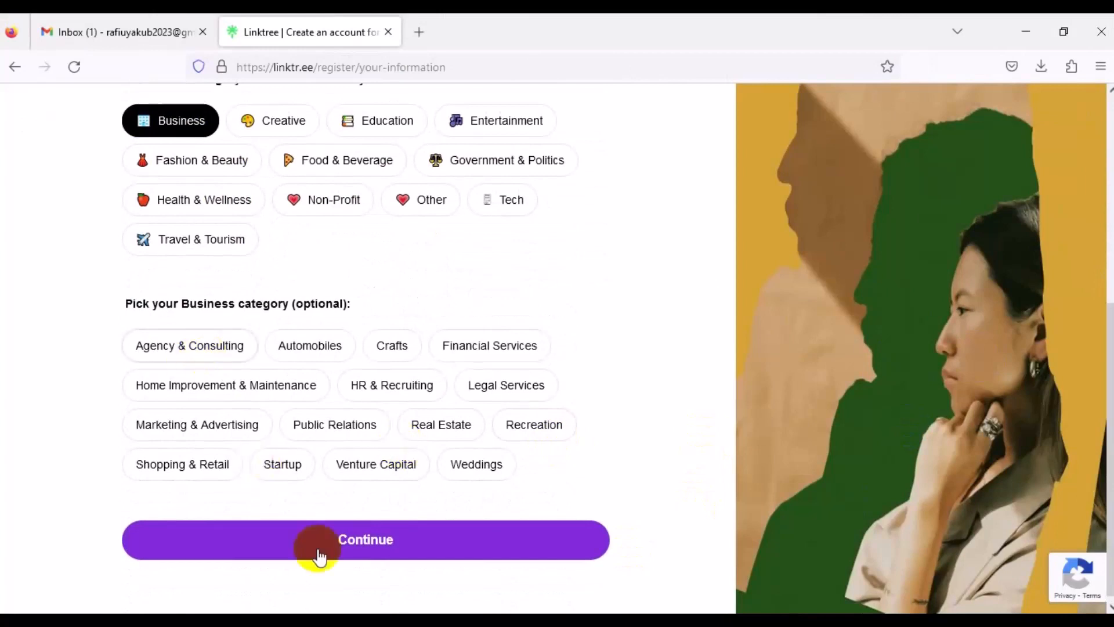
pyautogui.click(396, 556)
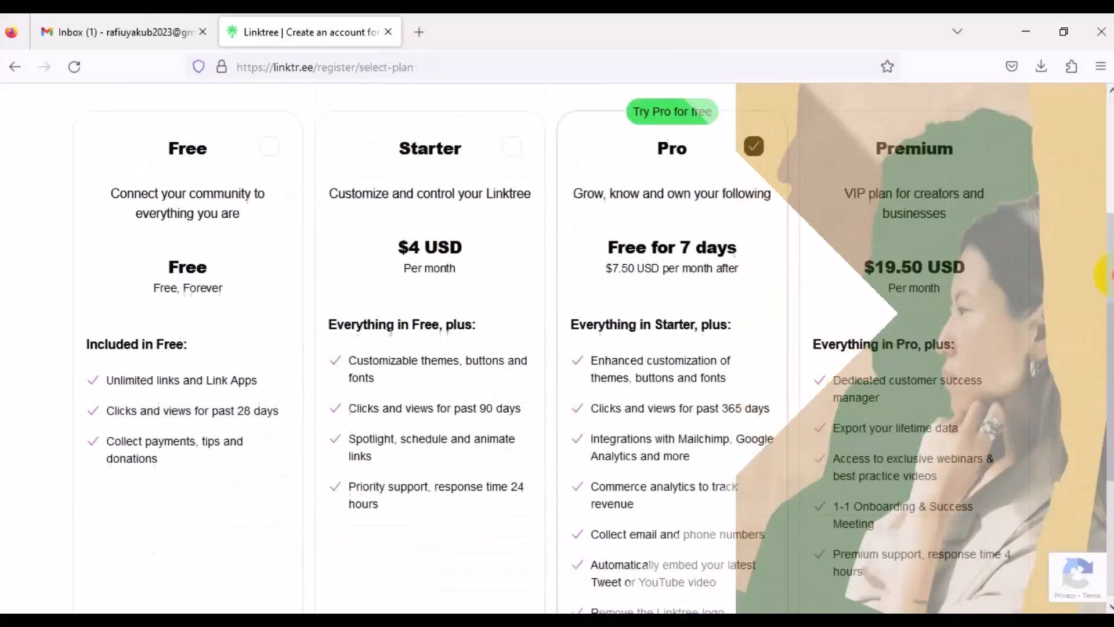
# Choose the Free plan and join for free.
pyautogui.click(1090, 141)
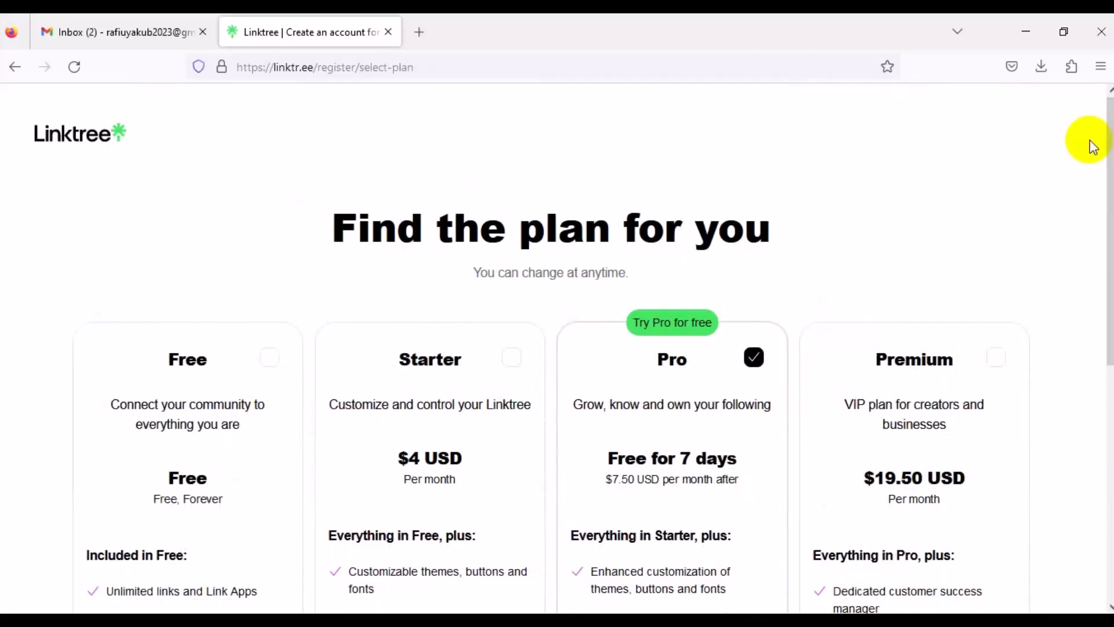
pyautogui.moveTo(1111, 156); pyautogui.dragTo(1106, 224)
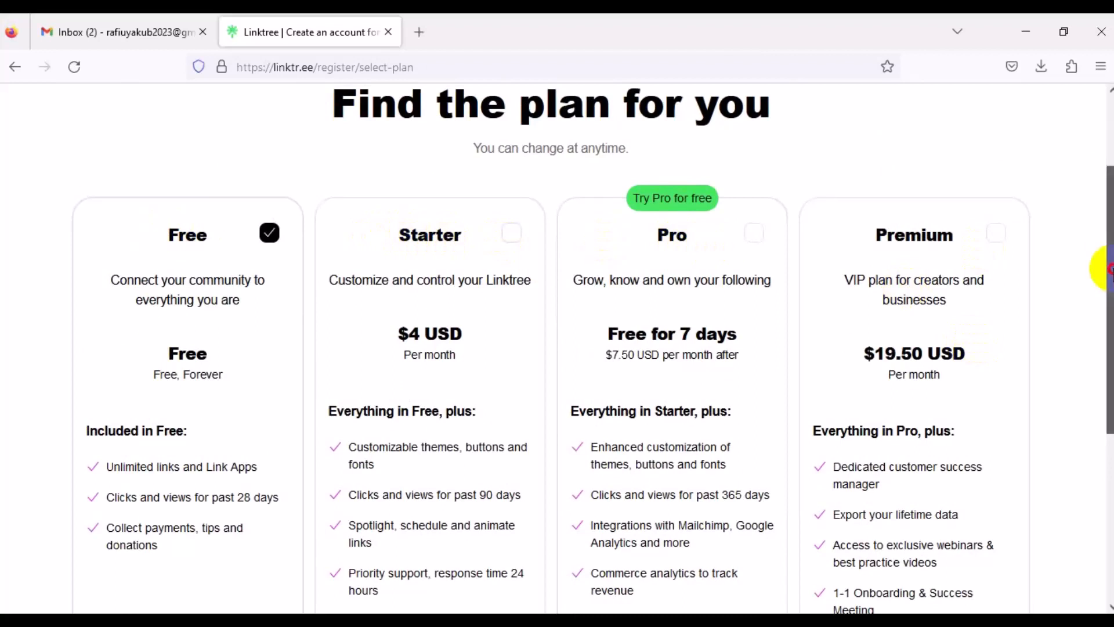
pyautogui.scroll(-1, 1105, 268)
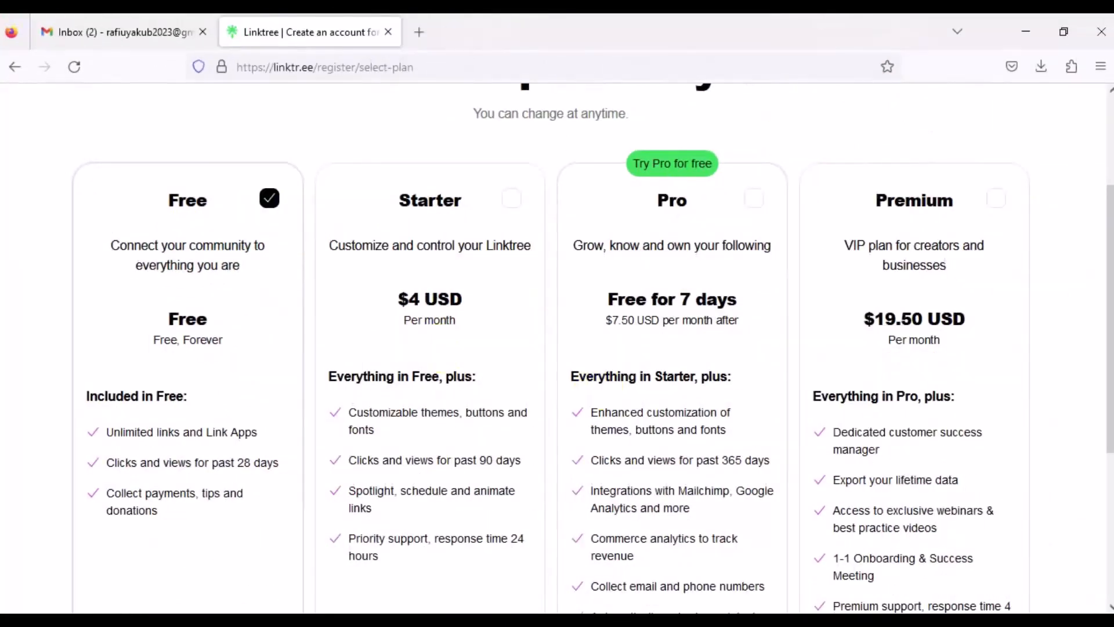
pyautogui.scroll(-5, 1102, 236)
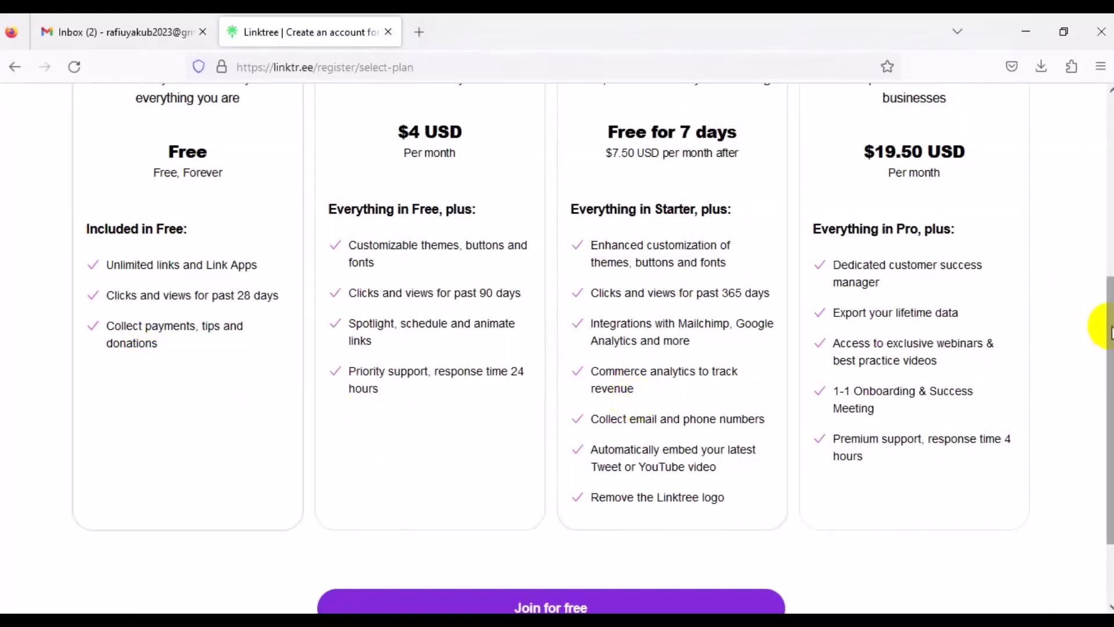
pyautogui.scroll(-2, 1110, 328)
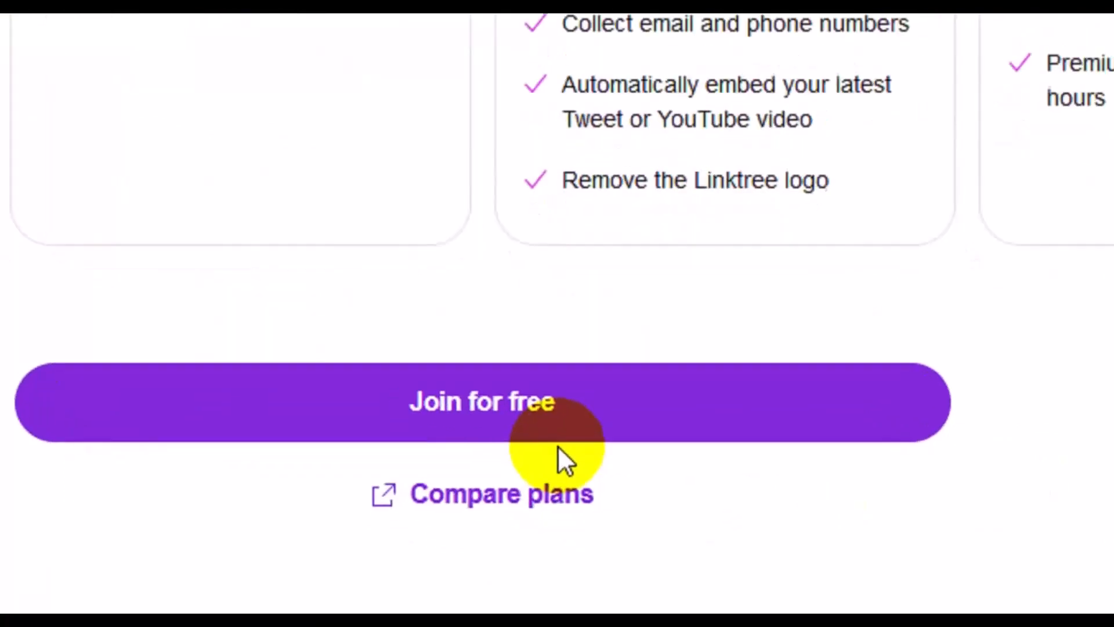
pyautogui.click(500, 430)
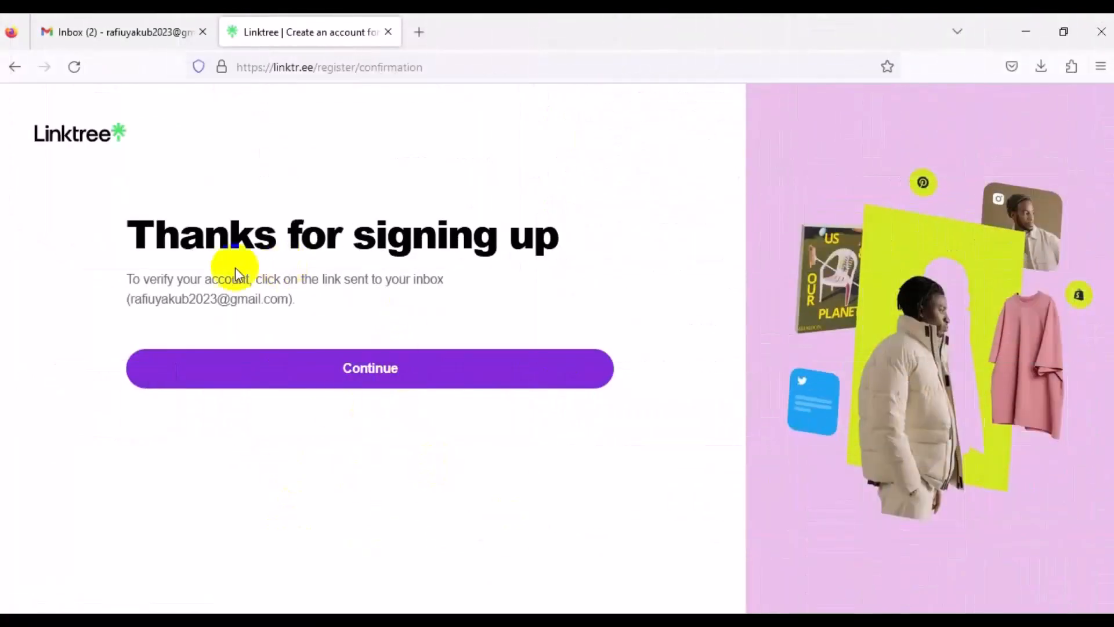
# Open the 'Verify your email to activate your Linktree' message in Gmail, verify, and continue to the admin page.
pyautogui.moveTo(112, 302); pyautogui.dragTo(296, 317)
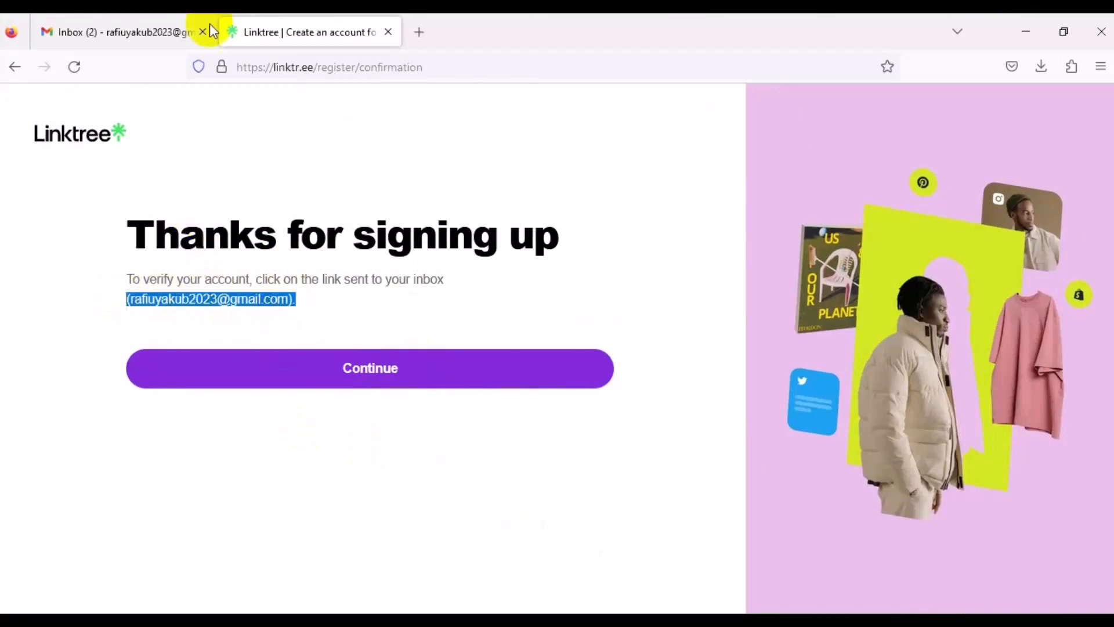
pyautogui.click(125, 19)
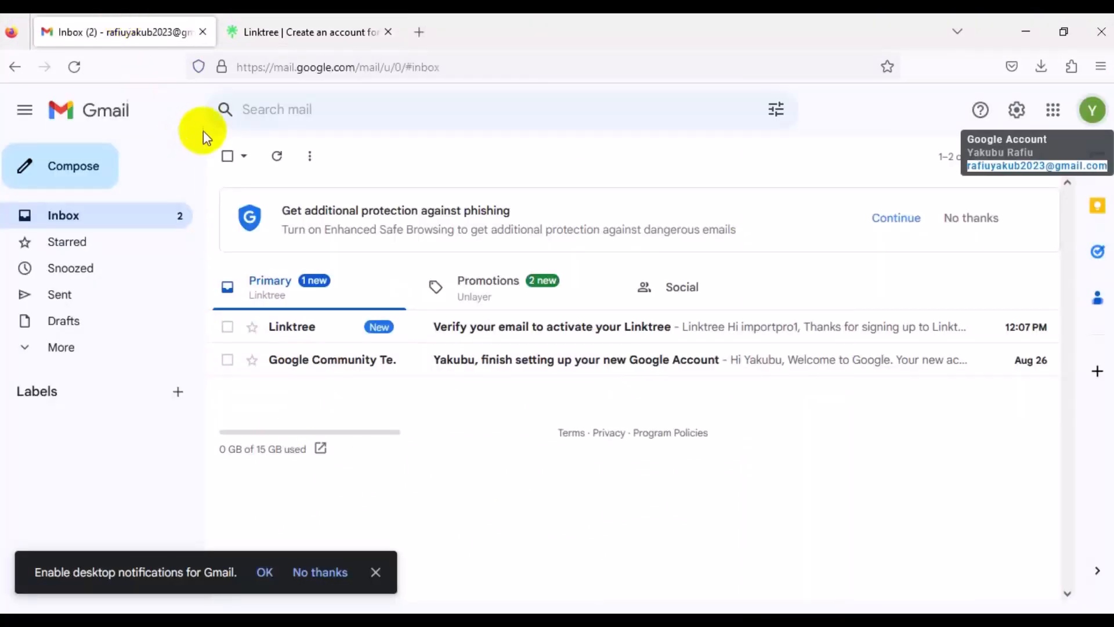
pyautogui.click(84, 68)
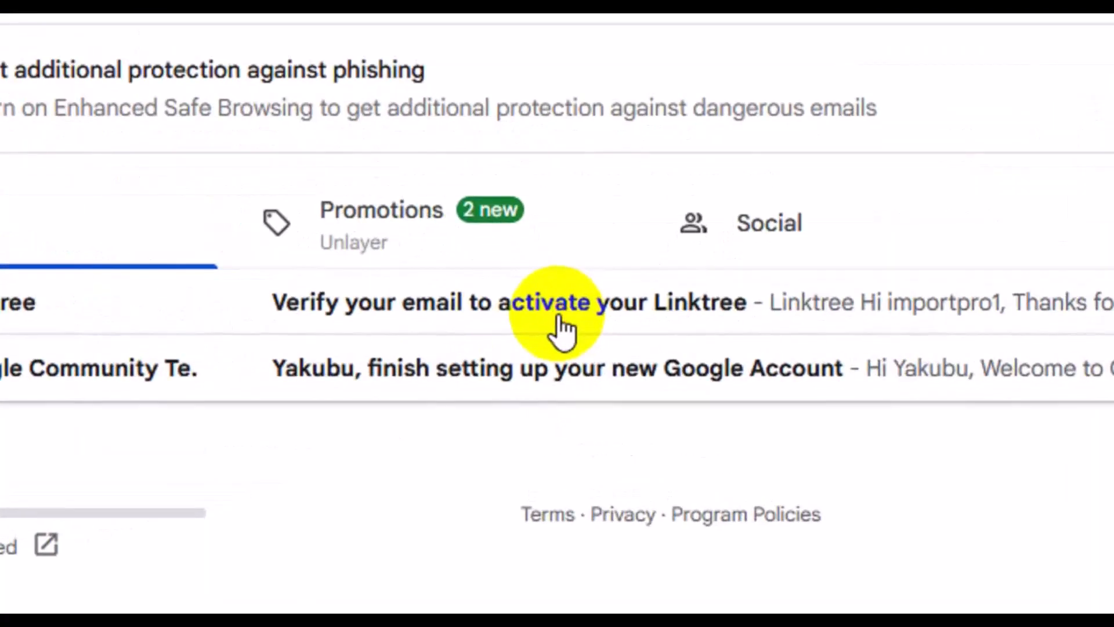
pyautogui.click(560, 318)
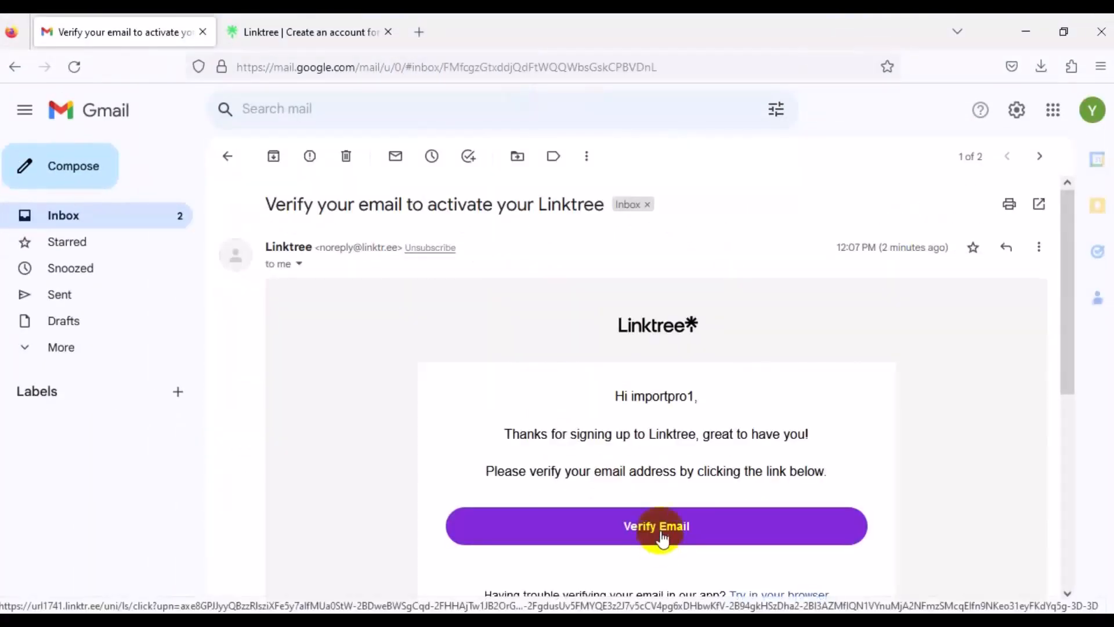
pyautogui.click(662, 534)
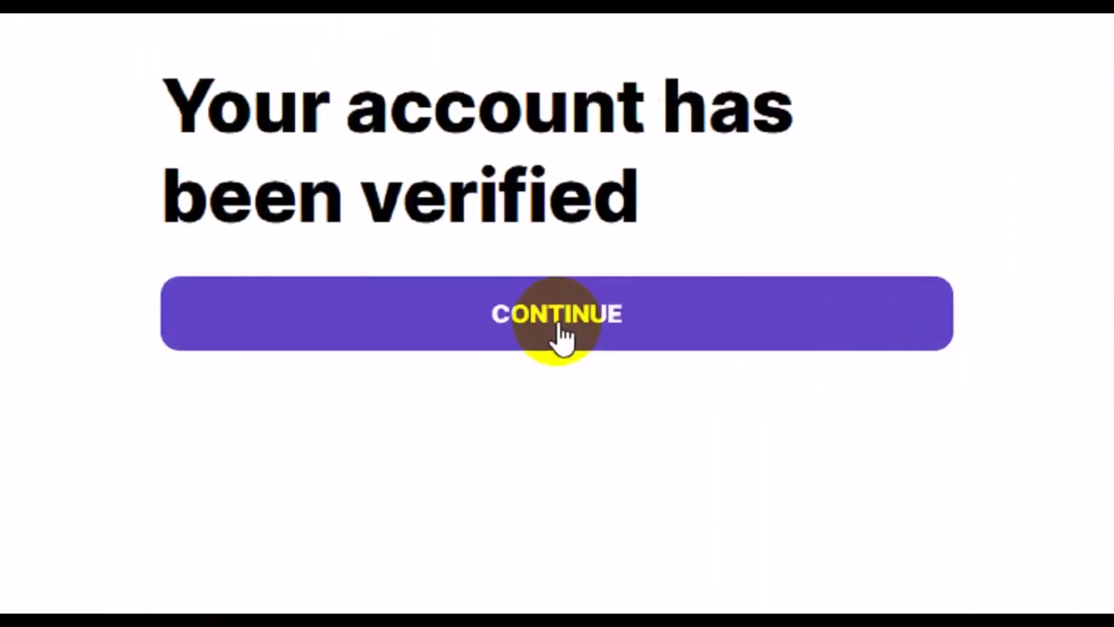
pyautogui.click(562, 319)
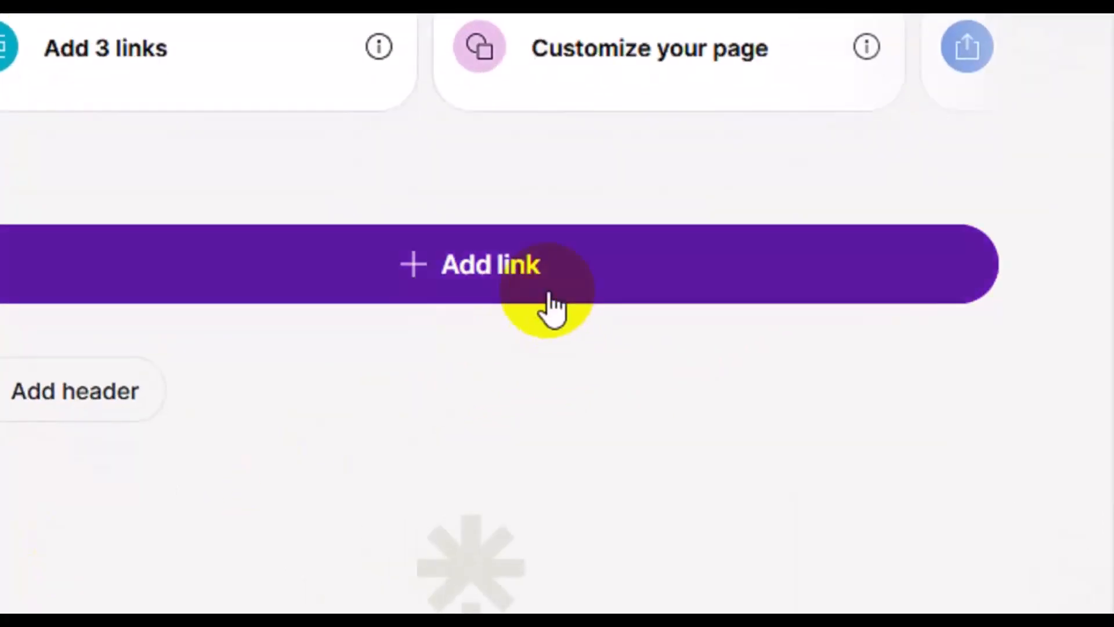
# Start a new link on the Linktree page and bring up the Notepad list of social links.
pyautogui.click(550, 307)
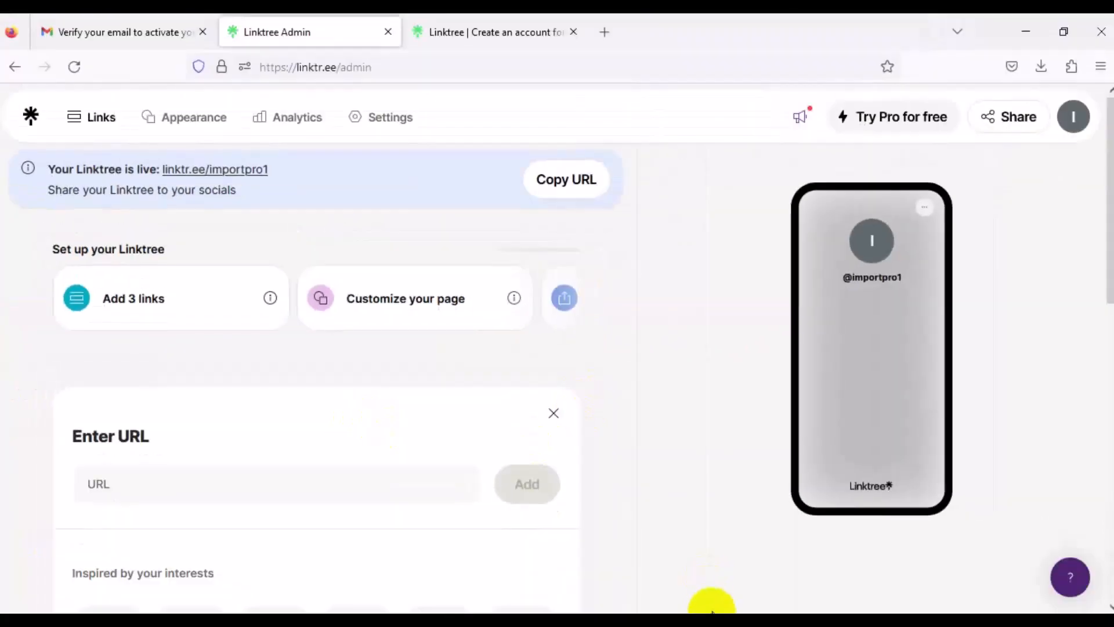
pyautogui.click(711, 611)
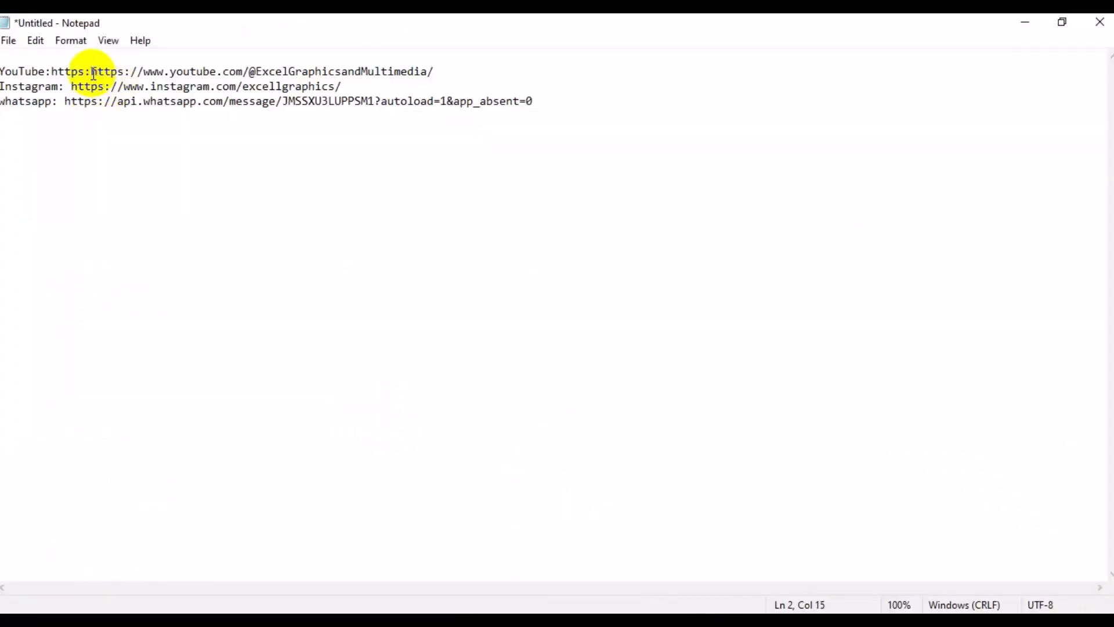
# Copy the YouTube channel URL from Notepad and return to the Linktree admin page.
pyautogui.hotkey('shift', 'Right')
pyautogui.hotkey('shift', 'Right')
pyautogui.hotkey('shift', 'Right')
pyautogui.hotkey('shift', 'Right')
pyautogui.hotkey('shift', 'Right')
pyautogui.hotkey('shift', 'Right')
pyautogui.hotkey('shift', 'Right')
pyautogui.hotkey('shift', 'Right')
pyautogui.hotkey('shift', 'Right')
pyautogui.hotkey('shift', 'Right')
pyautogui.hotkey('shift', 'Right')
pyautogui.hotkey('shift', 'Right')
pyautogui.hotkey('shift', 'Right')
pyautogui.hotkey('shift', 'Right')
pyautogui.hotkey('shift', 'Right')
pyautogui.hotkey('shift', 'Right')
pyautogui.hotkey('shift', 'Right')
pyautogui.hotkey('shift', 'Right')
pyautogui.hotkey('shift', 'Right')
pyautogui.hotkey('shift', 'Right')
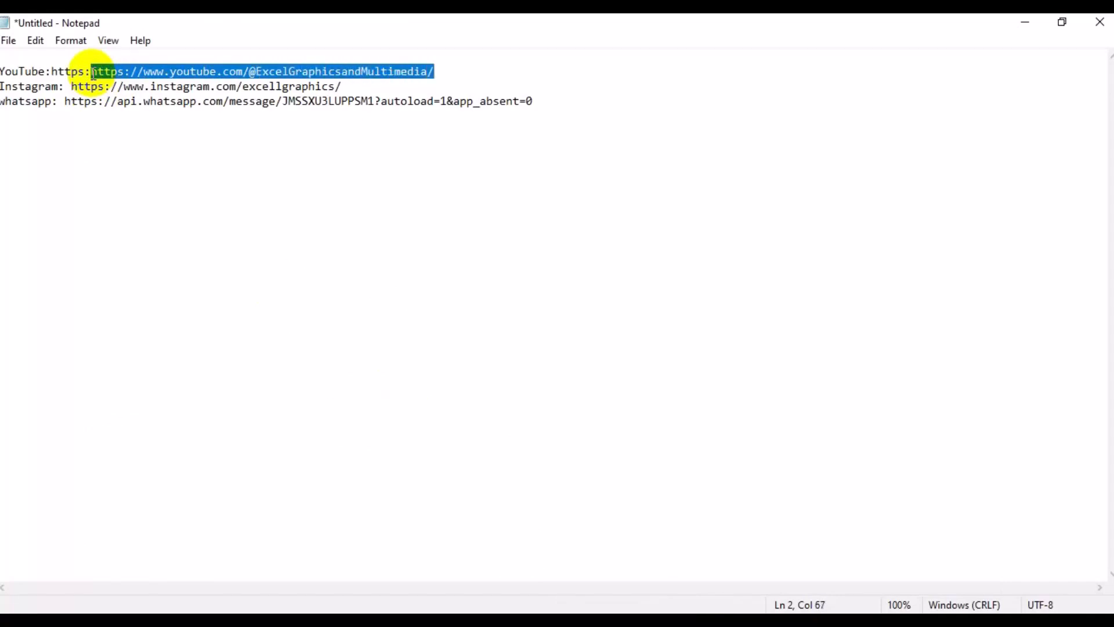
pyautogui.click(499, 620)
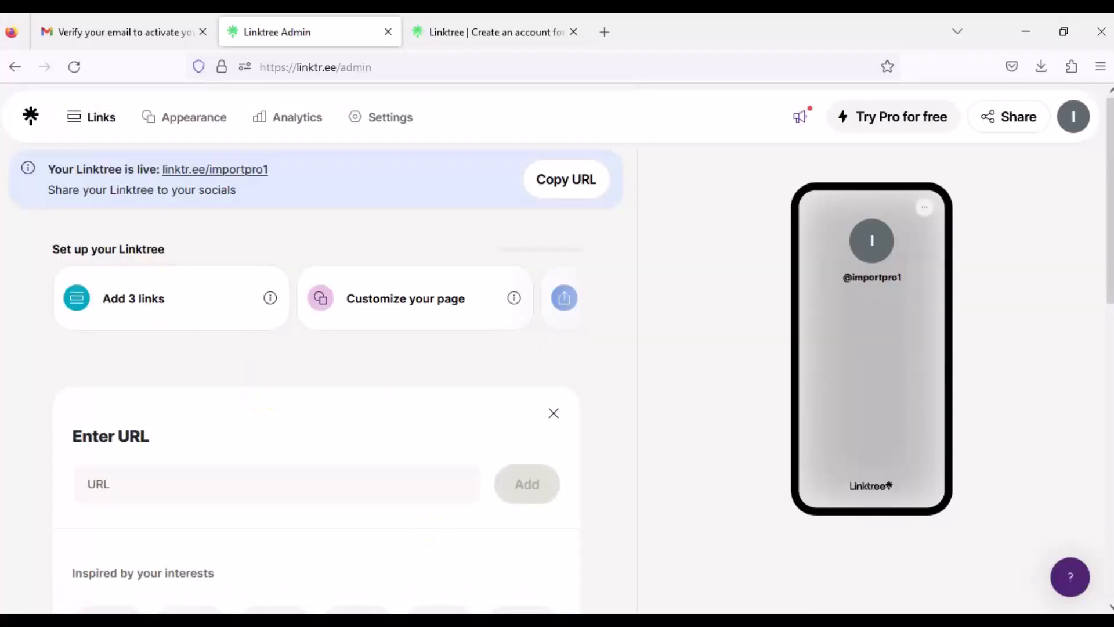
# Paste the YouTube channel URL into the new link's URL field and add it.
pyautogui.click(237, 478)
pyautogui.click(236, 478)
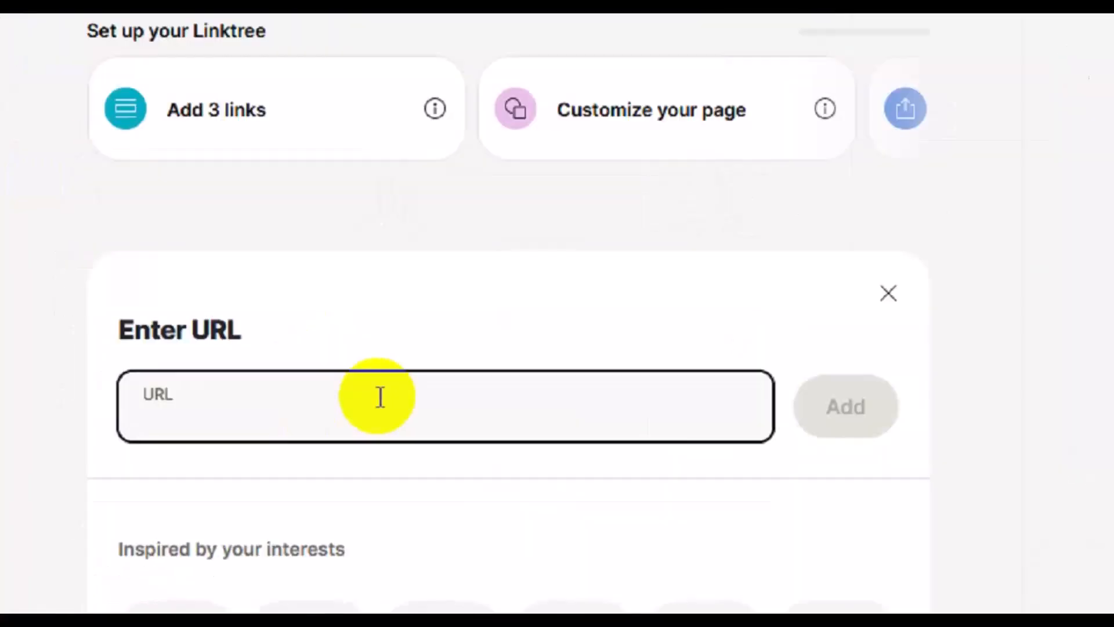
pyautogui.write('https://www.youtube.com/@ExcelGraphicsandMultimedia/')
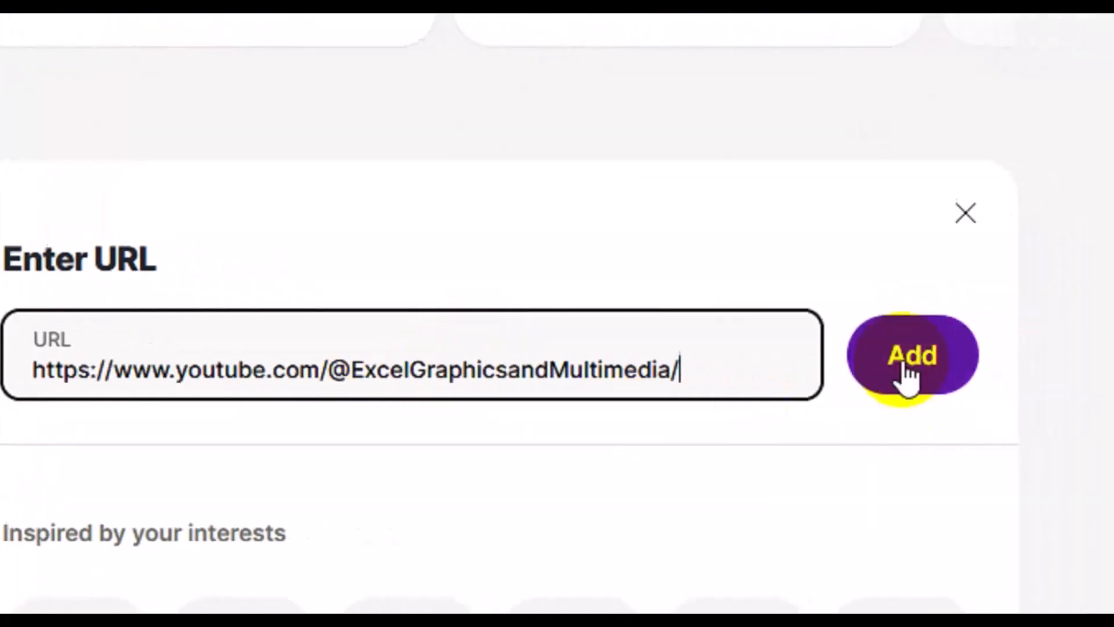
pyautogui.click(848, 376)
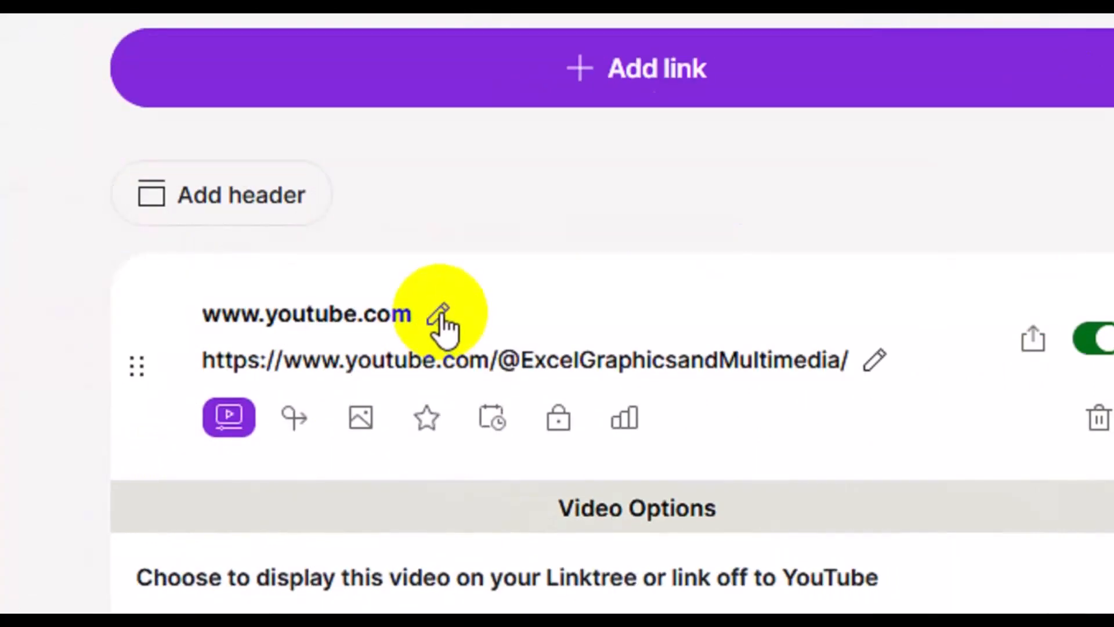
pyautogui.click(441, 318)
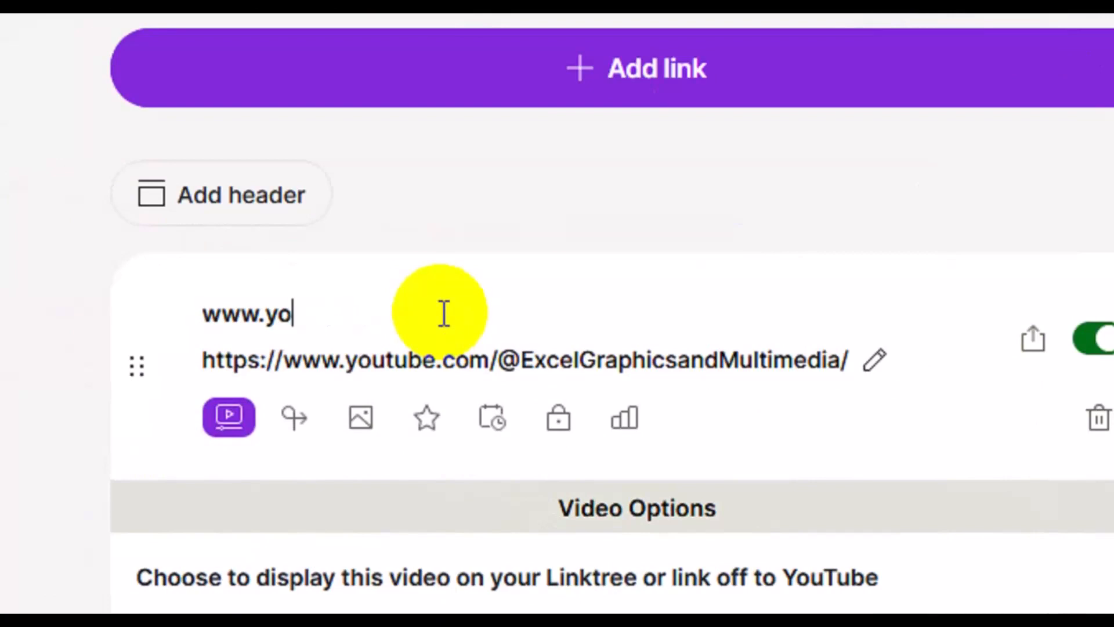
pyautogui.press('BackSpace')
pyautogui.press('BackSpace')
pyautogui.press('BackSpace')
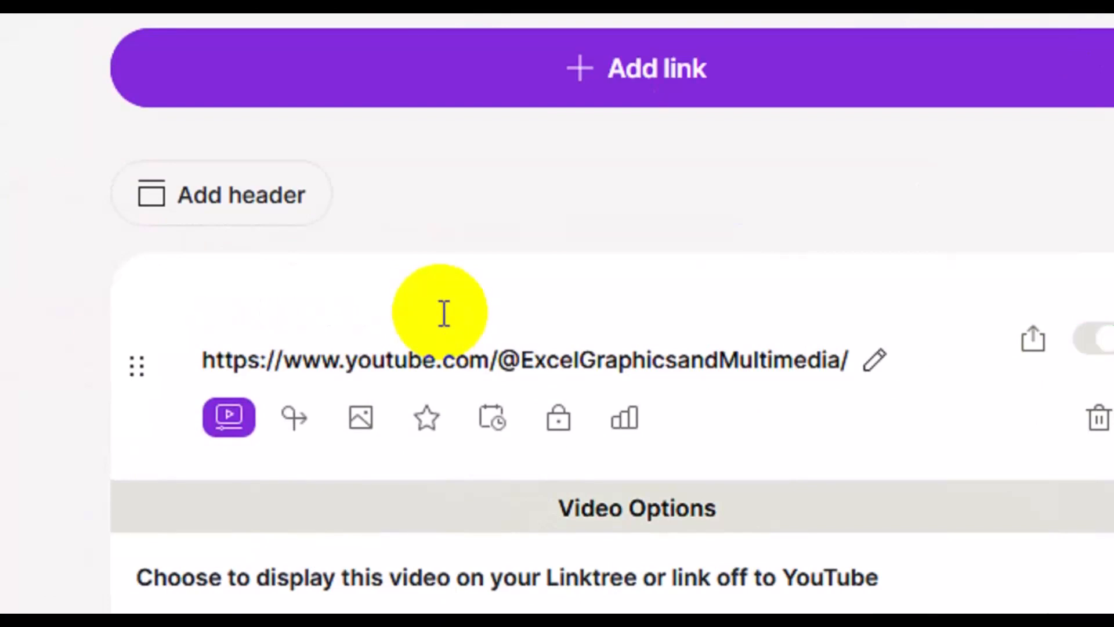
pyautogui.write('YouT')
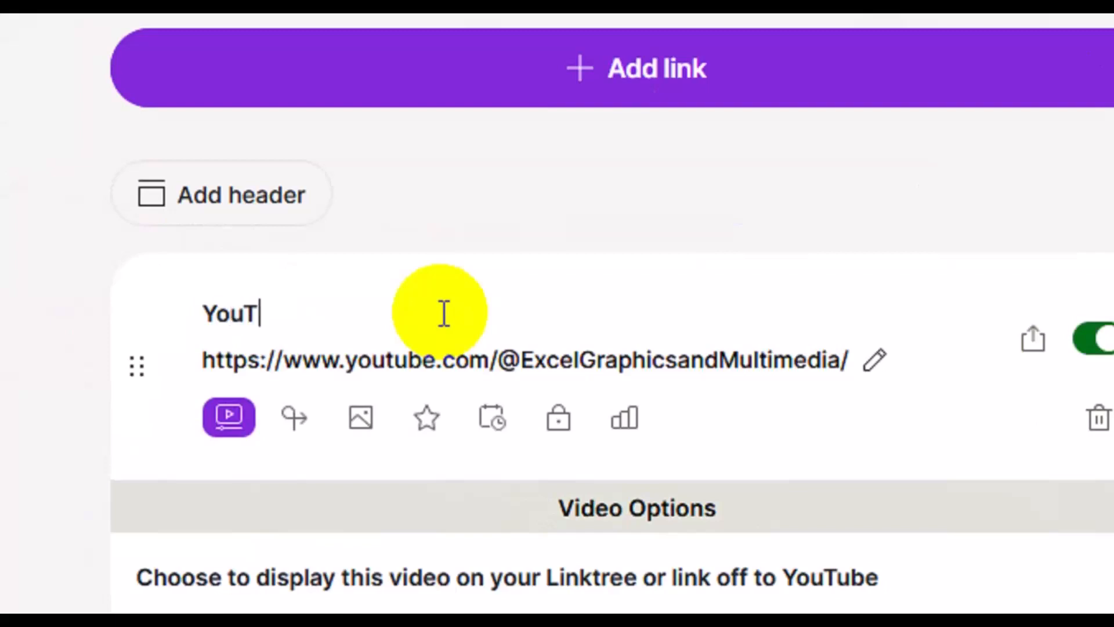
pyautogui.write('ub')
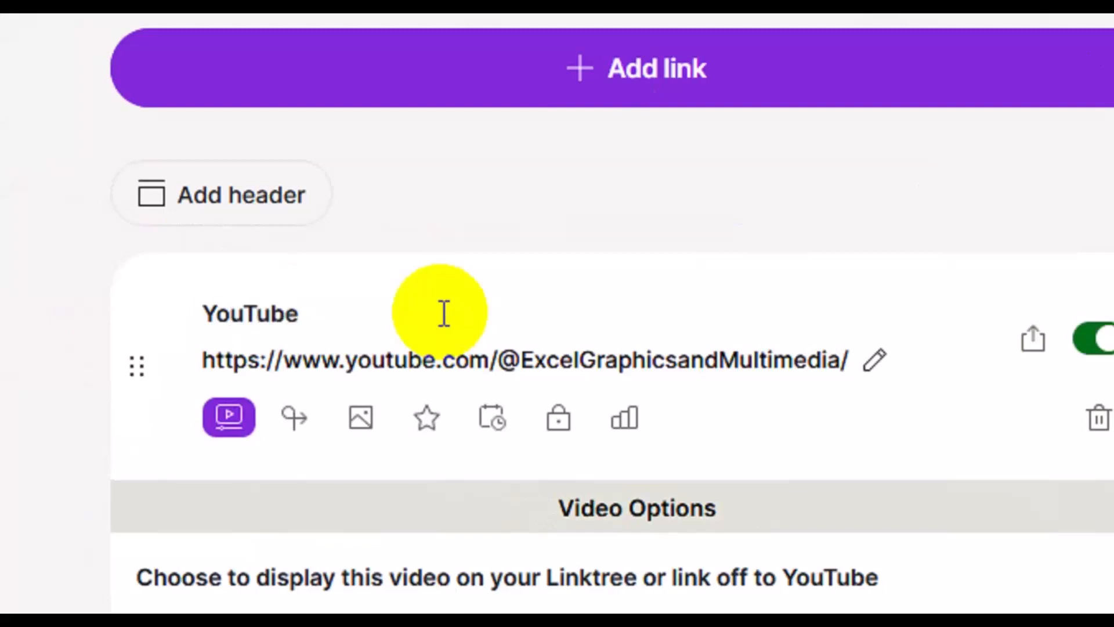
pyautogui.write('e')
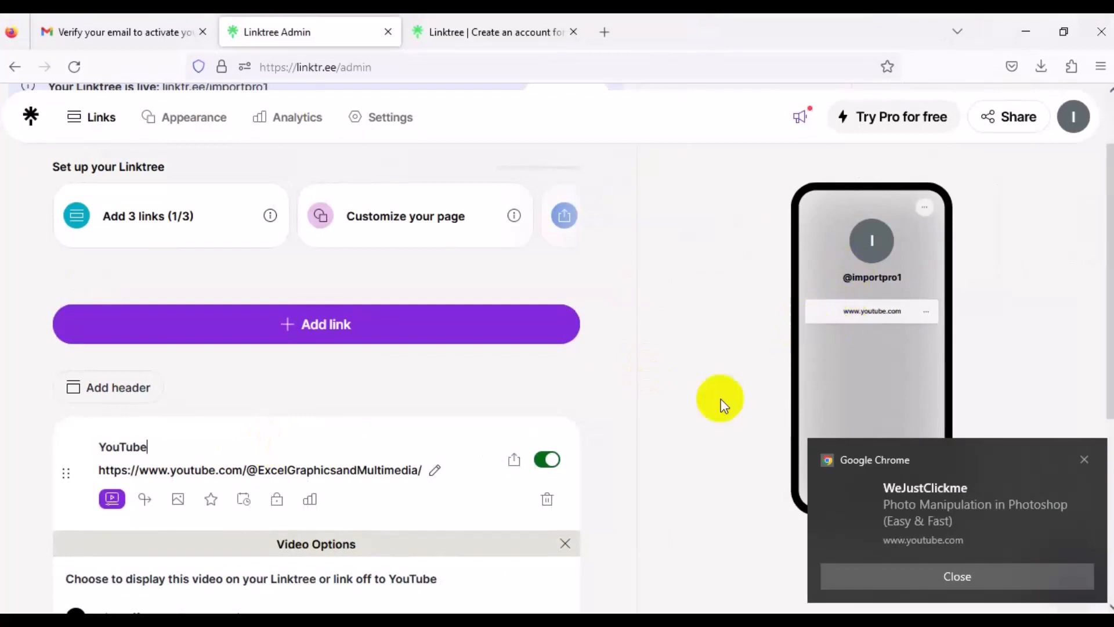
pyautogui.click(671, 465)
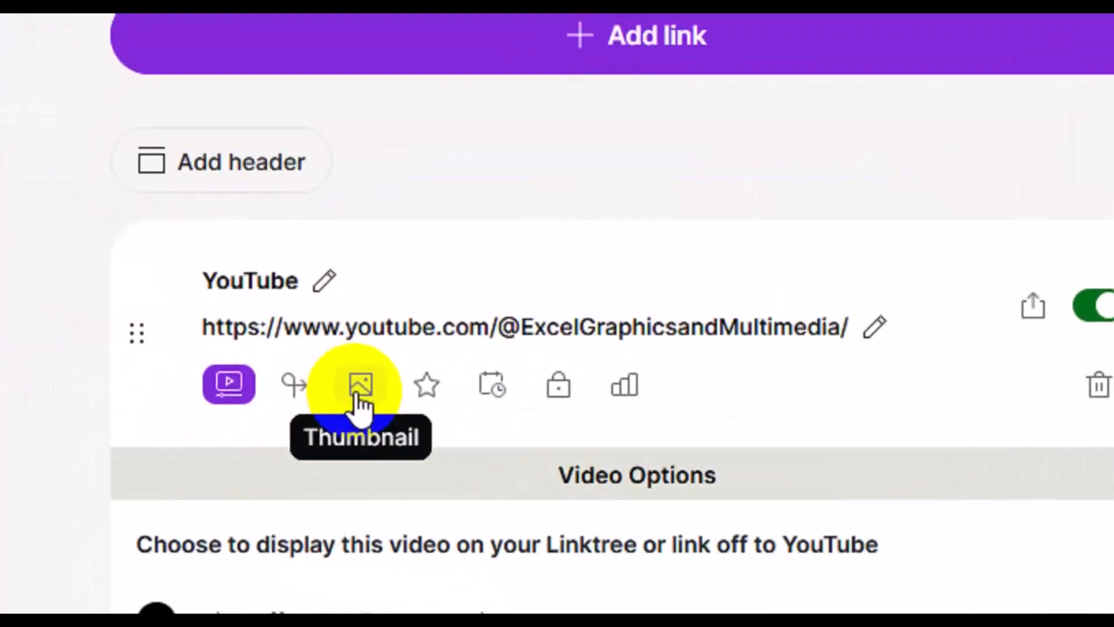
# Give the YouTube link a Tabler Icons thumbnail found by searching 'Youtu', then start another link.
pyautogui.click(358, 386)
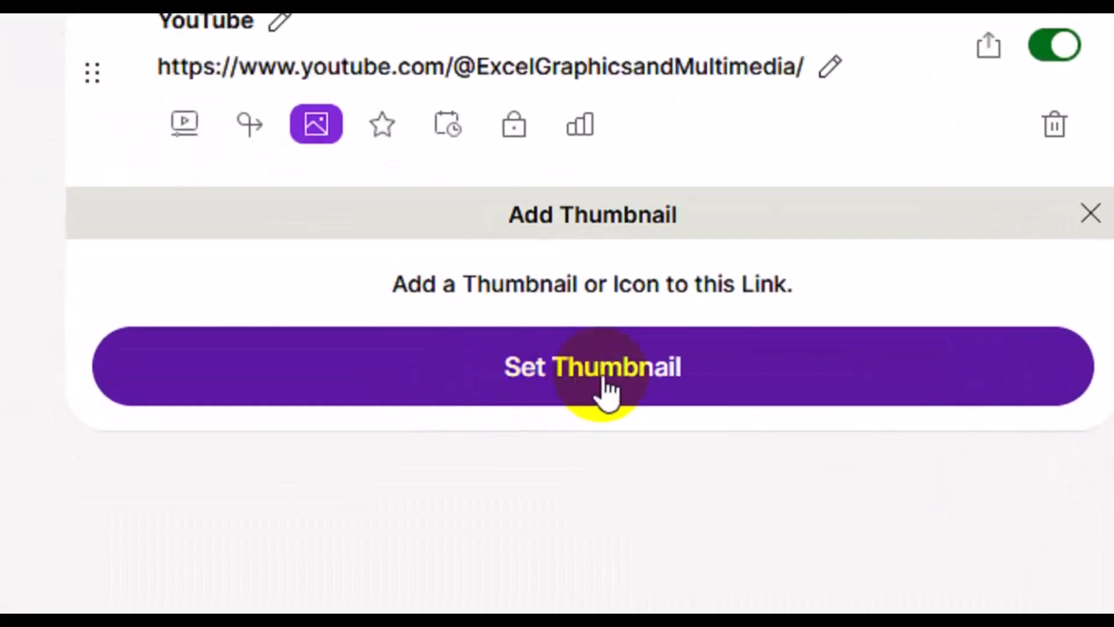
pyautogui.click(321, 495)
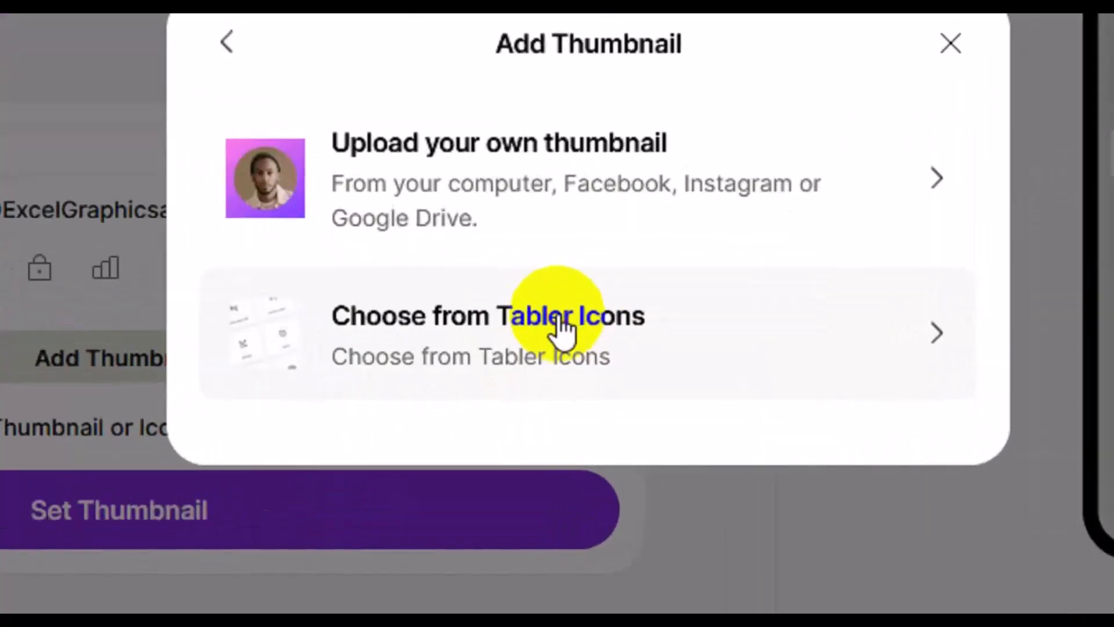
pyautogui.click(554, 356)
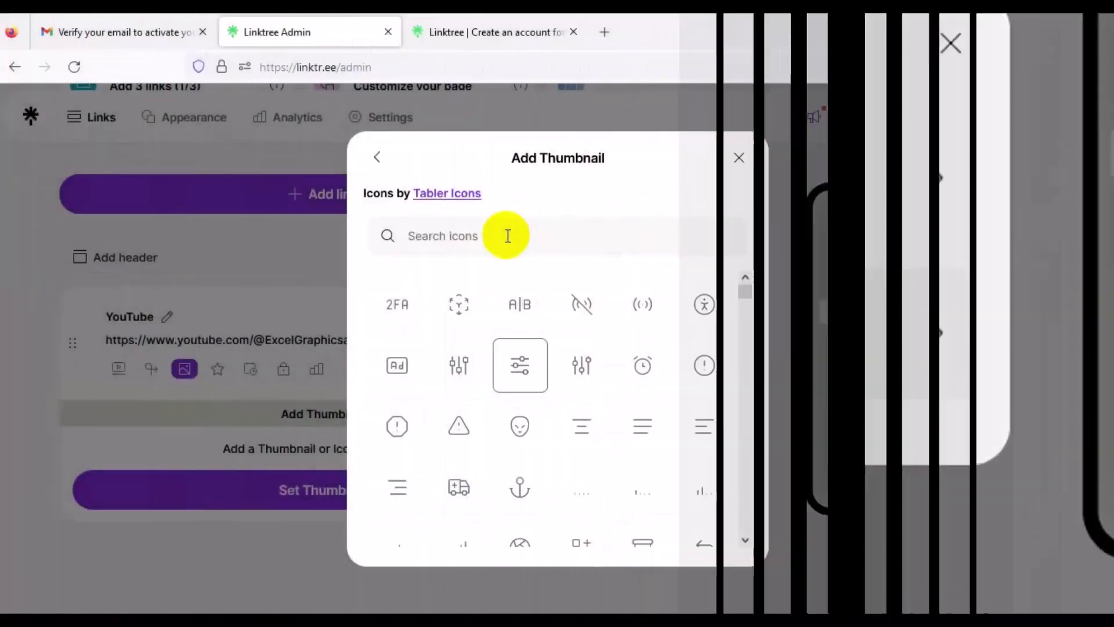
pyautogui.click(506, 237)
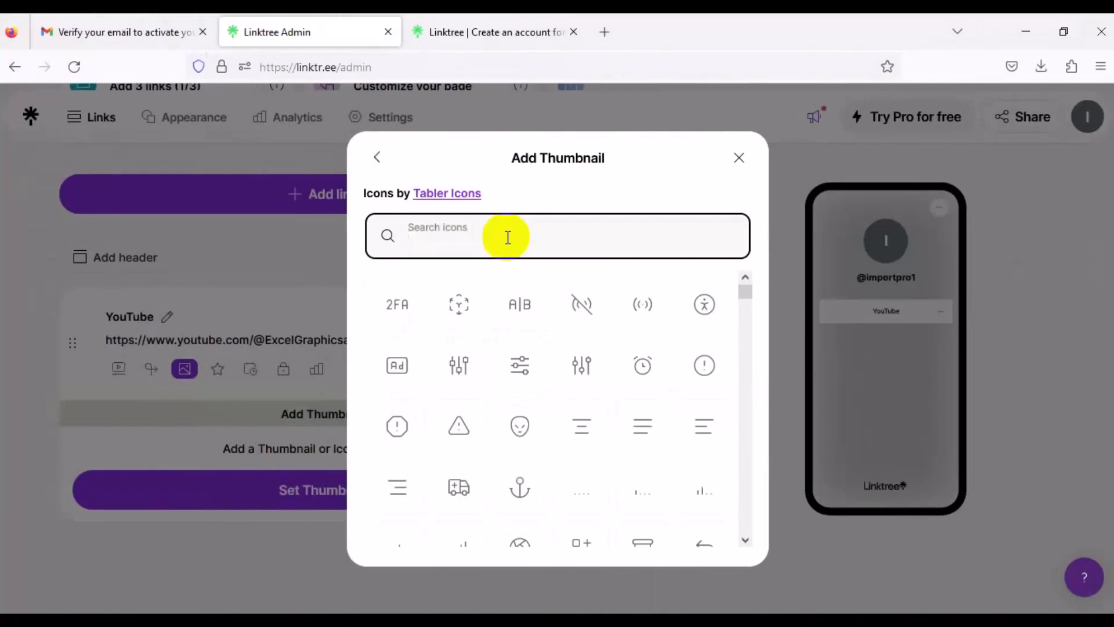
pyautogui.write('Youtu')
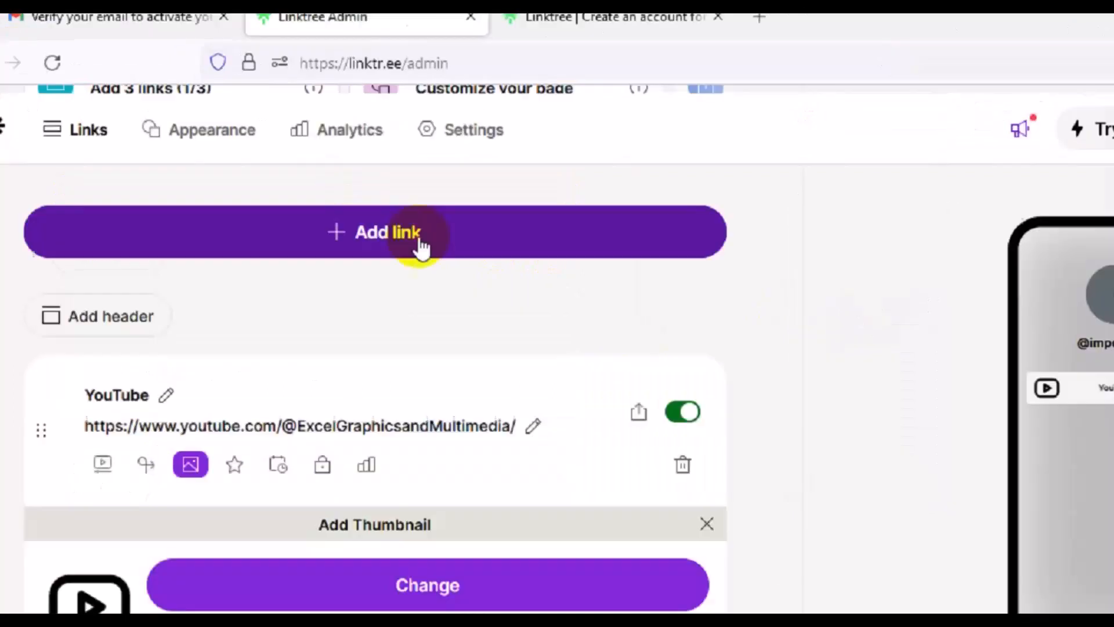
pyautogui.click(350, 205)
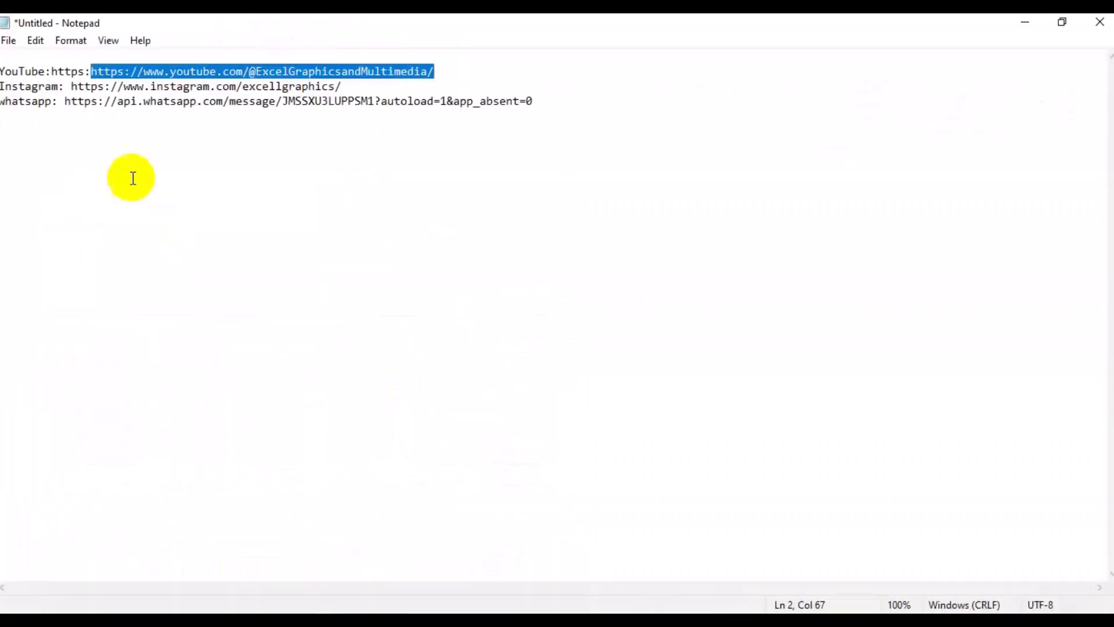
# Copy the WhatsApp message link from Notepad and focus Linktree's URL field for the second link.
pyautogui.click(65, 102)
pyautogui.hotkey('shift', 'End')
pyautogui.hotkey('ctrl', 'c')
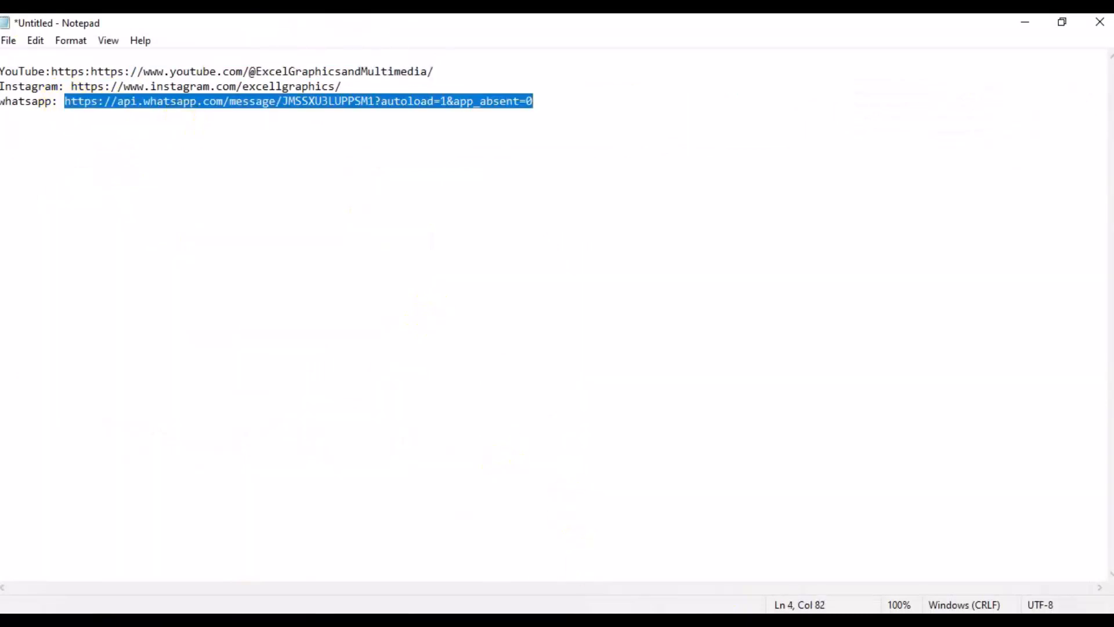
pyautogui.click(406, 518)
pyautogui.click(266, 285)
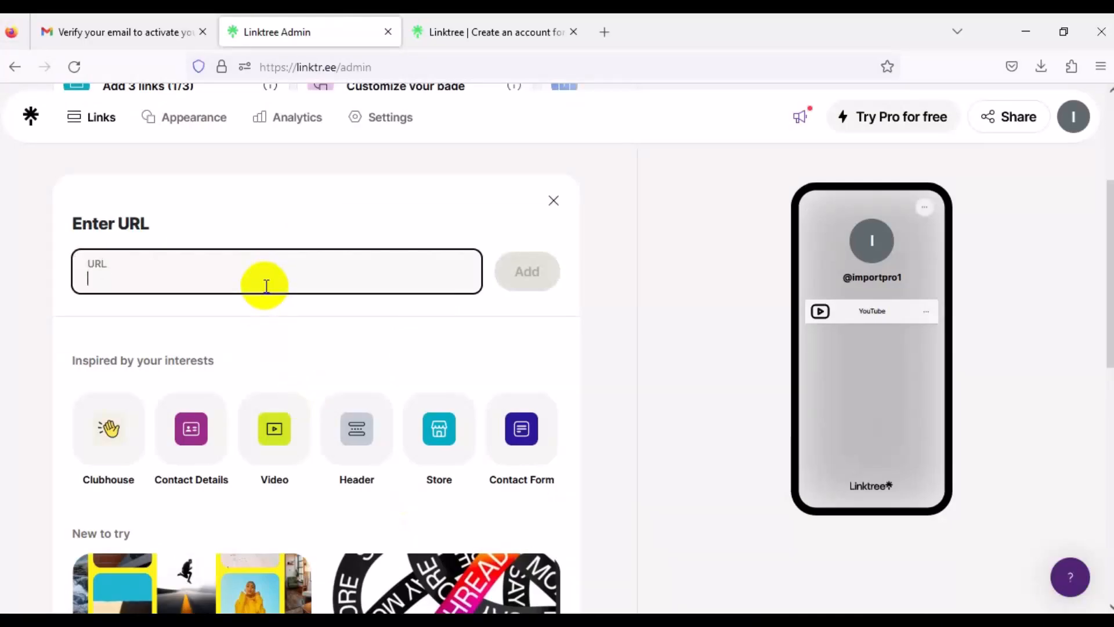
# Add the copied WhatsApp URL as a new link and retitle it 'WhatsApp'.
pyautogui.hotkey('ctrl', 'v')
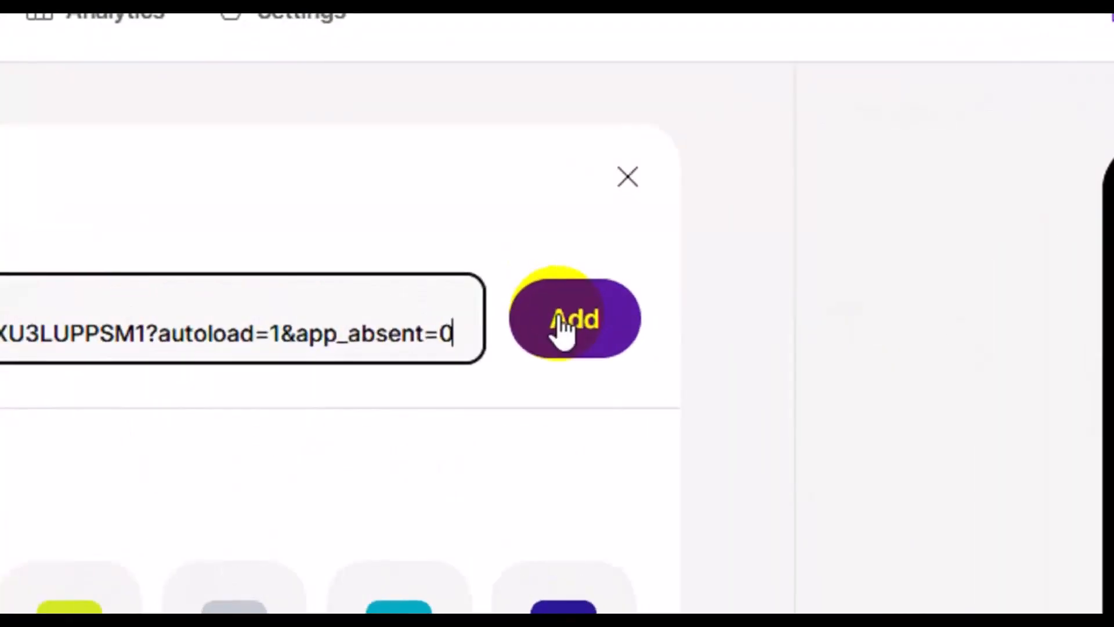
pyautogui.click(521, 277)
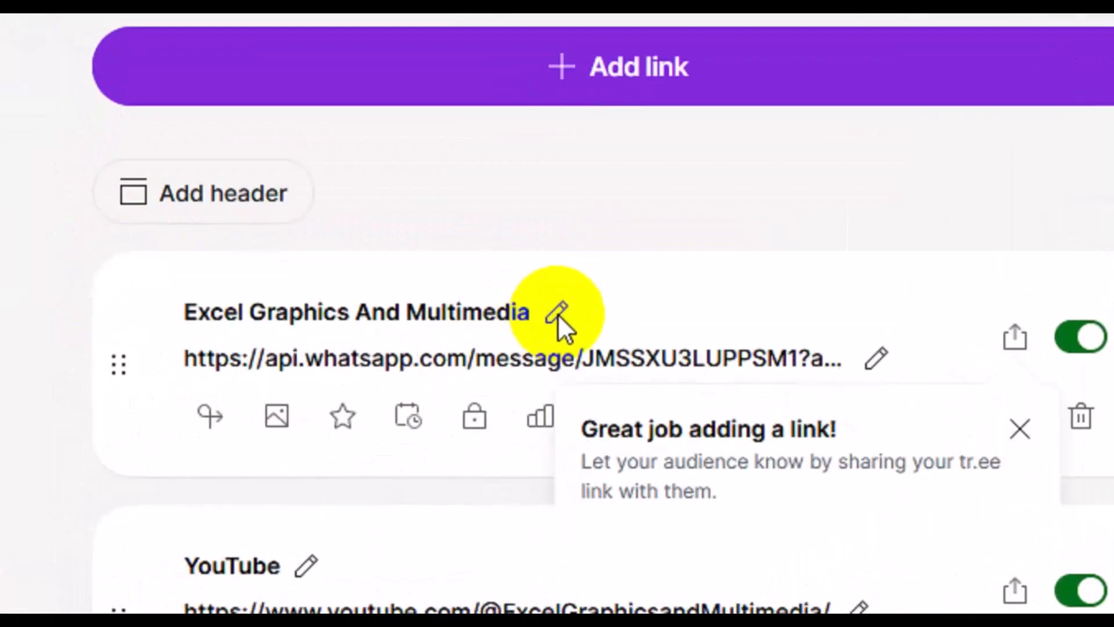
pyautogui.click(558, 316)
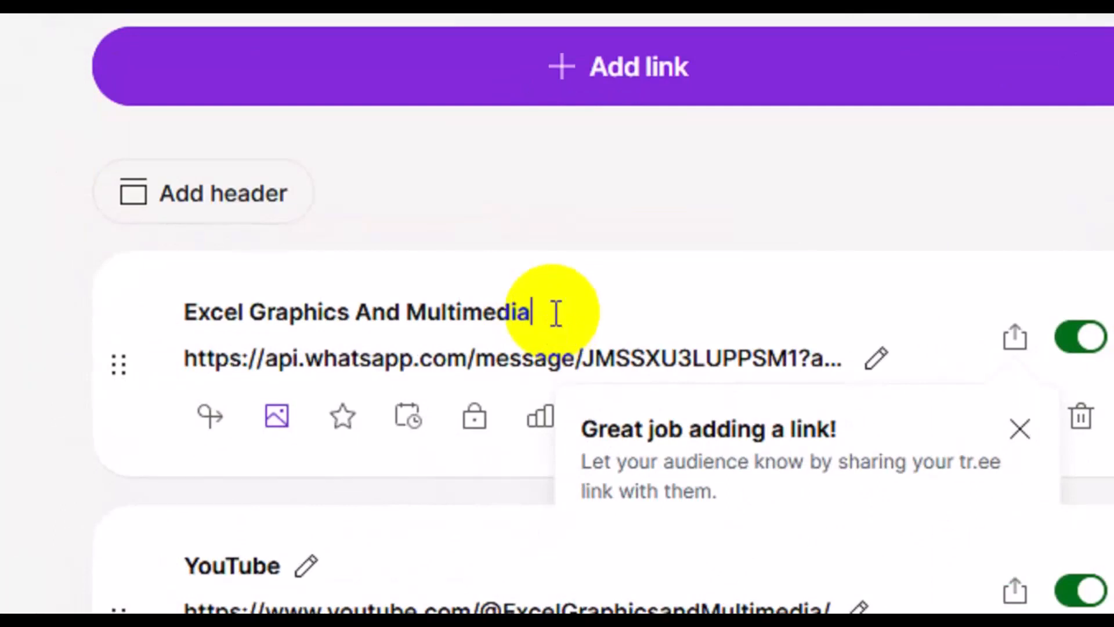
pyautogui.press('BackSpace')
pyautogui.press('BackSpace')
pyautogui.press('BackSpace')
pyautogui.press('BackSpace')
pyautogui.press('BackSpace')
pyautogui.press('BackSpace')
pyautogui.press('BackSpace')
pyautogui.press('BackSpace')
pyautogui.press('BackSpace')
pyautogui.press('BackSpace')
pyautogui.press('BackSpace')
pyautogui.press('BackSpace')
pyautogui.press('BackSpace')
pyautogui.press('BackSpace')
pyautogui.press('BackSpace')
pyautogui.press('BackSpace')
pyautogui.press('BackSpace')
pyautogui.press('BackSpace')
pyautogui.press('BackSpace')
pyautogui.press('BackSpace')
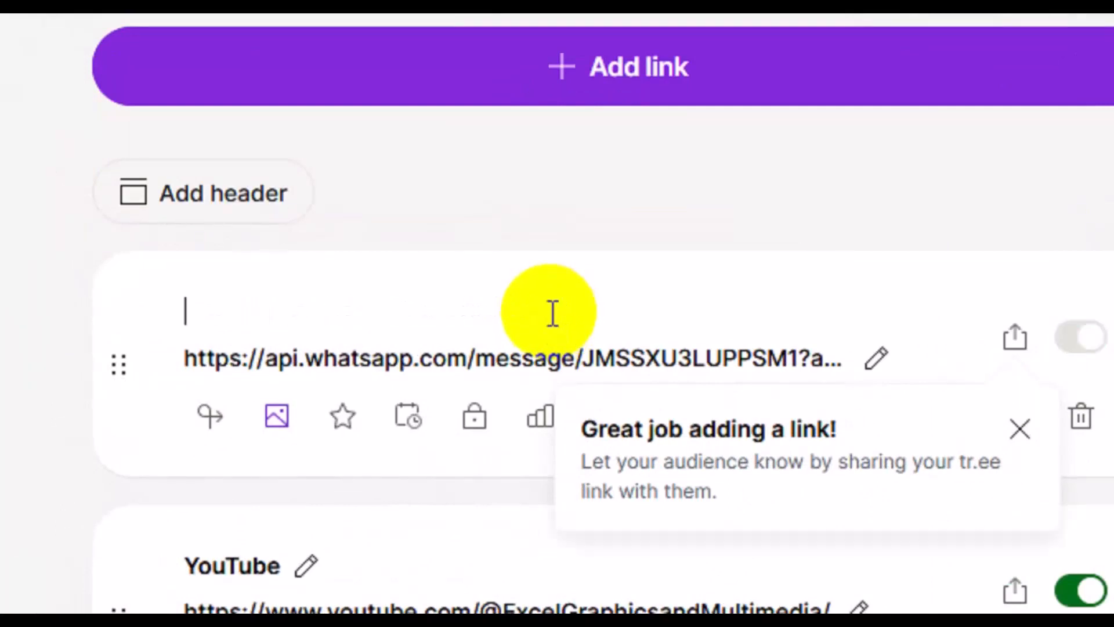
pyautogui.write('Whatsa')
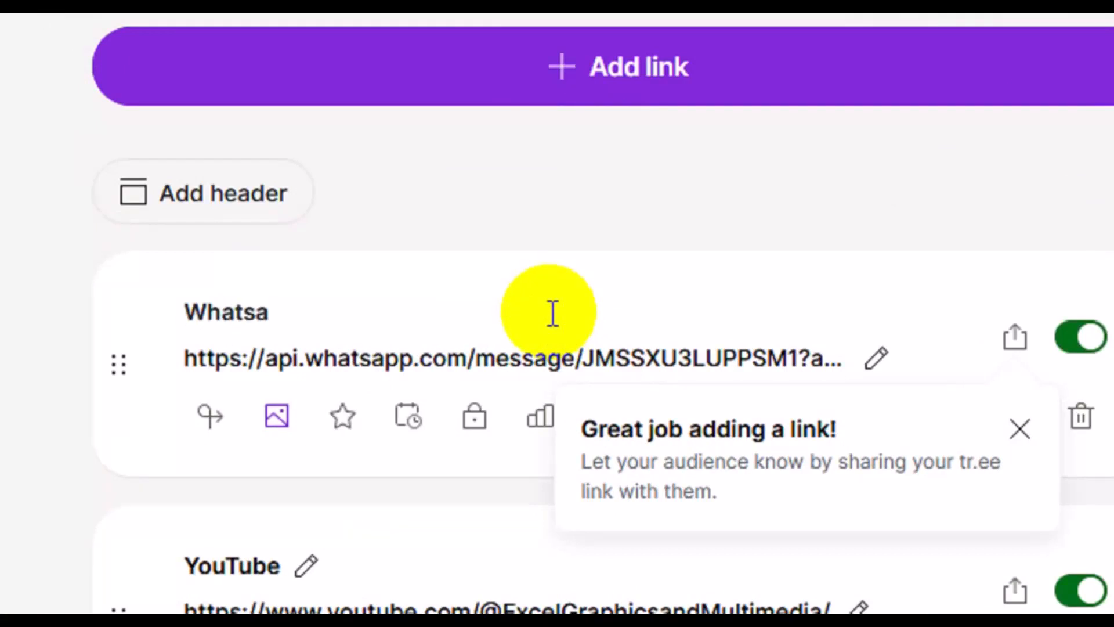
pyautogui.press('BackSpace')
pyautogui.write('App')
pyautogui.click(601, 403)
pyautogui.click(515, 438)
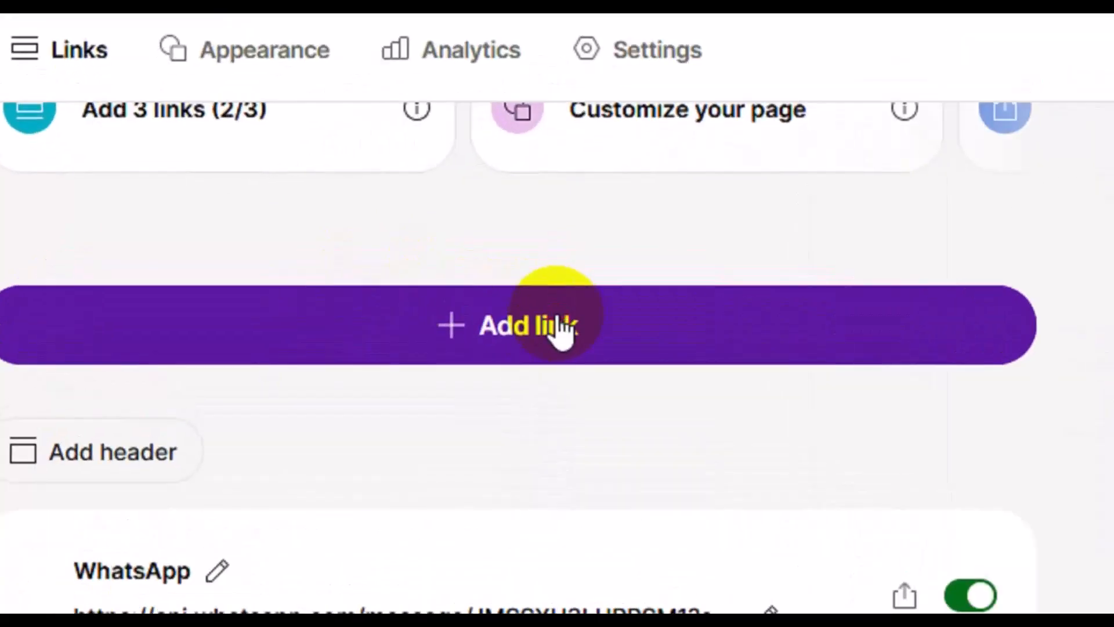
# Start a new link in Linktree and copy the Instagram profile URL from Notepad.
pyautogui.click(557, 324)
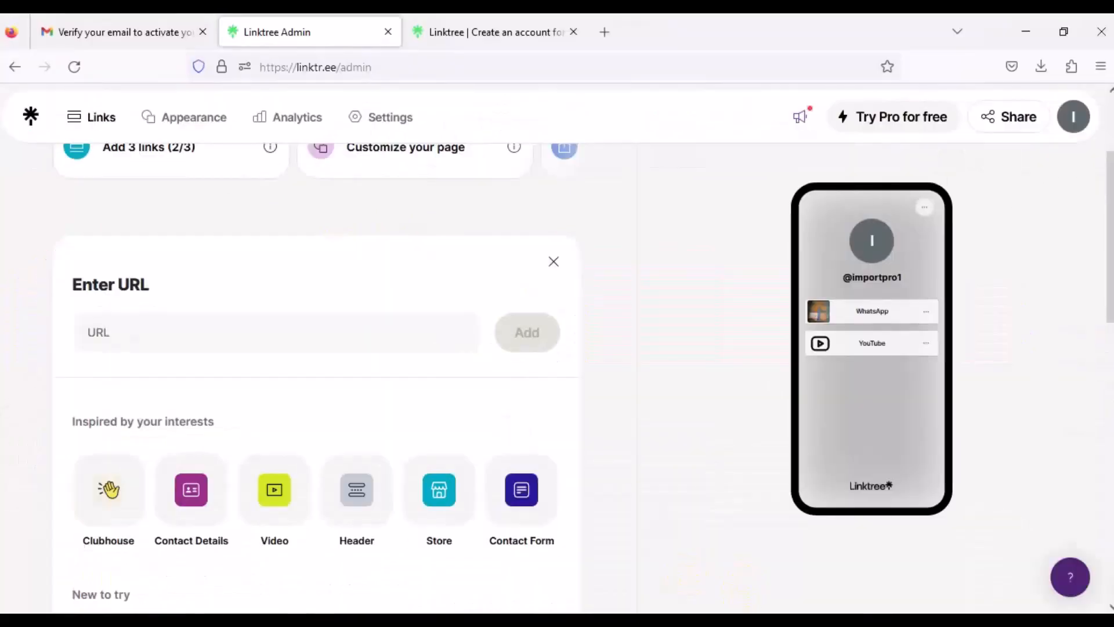
pyautogui.hotkey('alt', 'Tab')
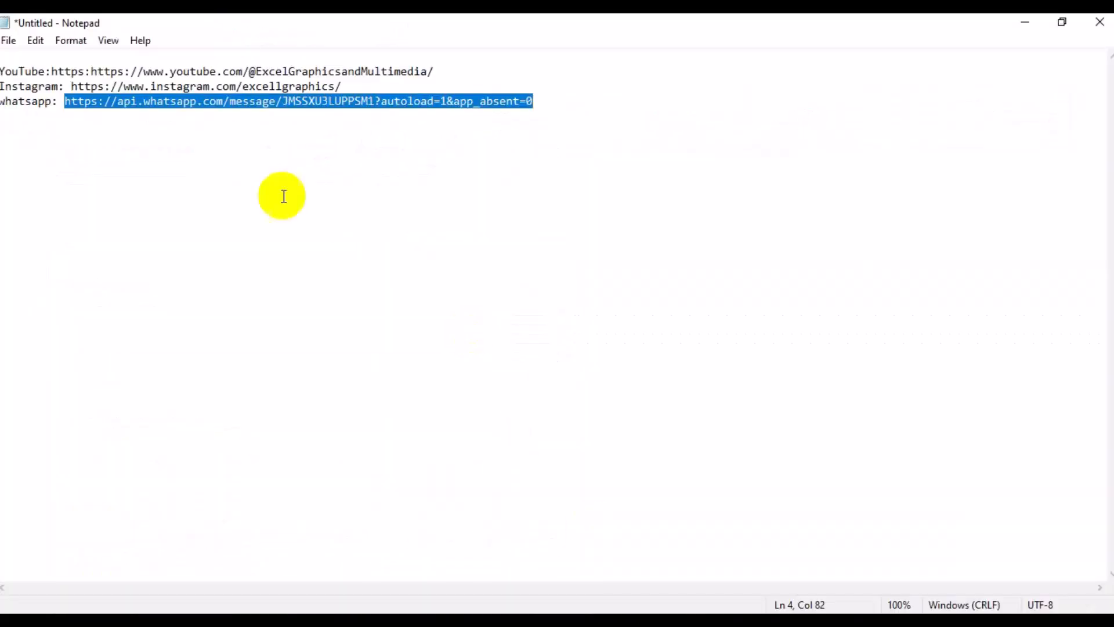
pyautogui.click(68, 88)
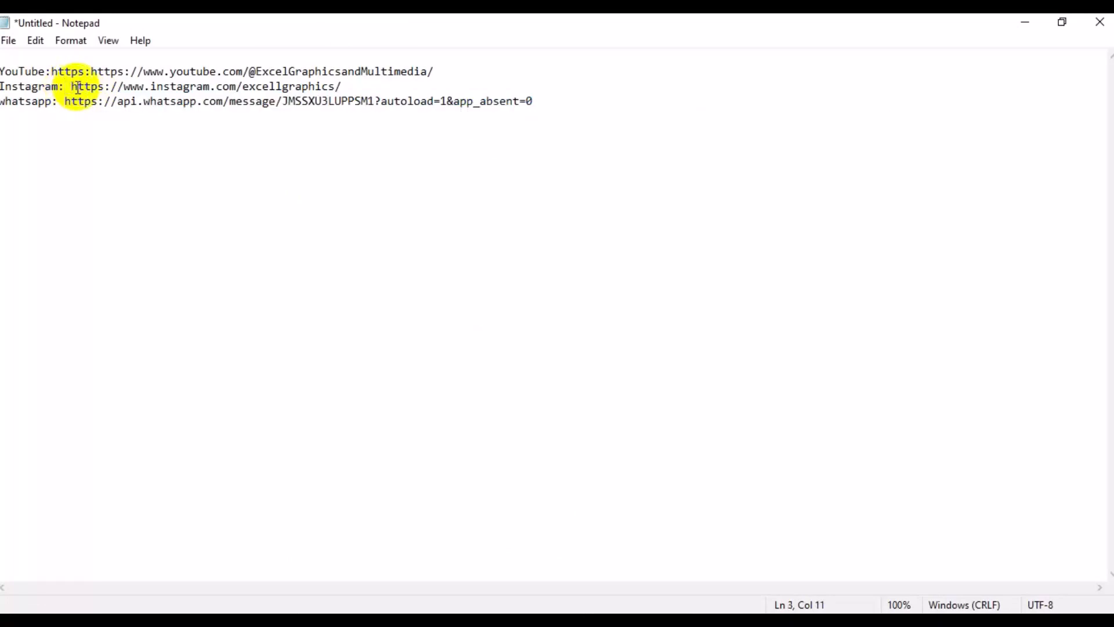
pyautogui.moveTo(72, 88); pyautogui.dragTo(342, 87)
pyautogui.rightClick(323, 88)
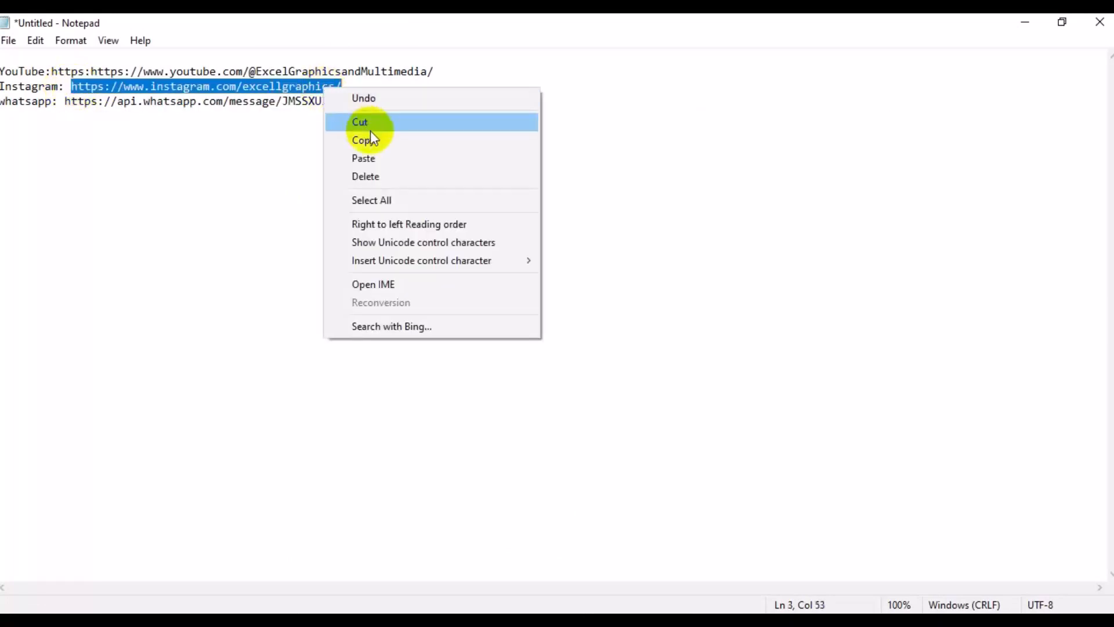
pyautogui.click(378, 144)
pyautogui.hotkey('alt', 'Tab')
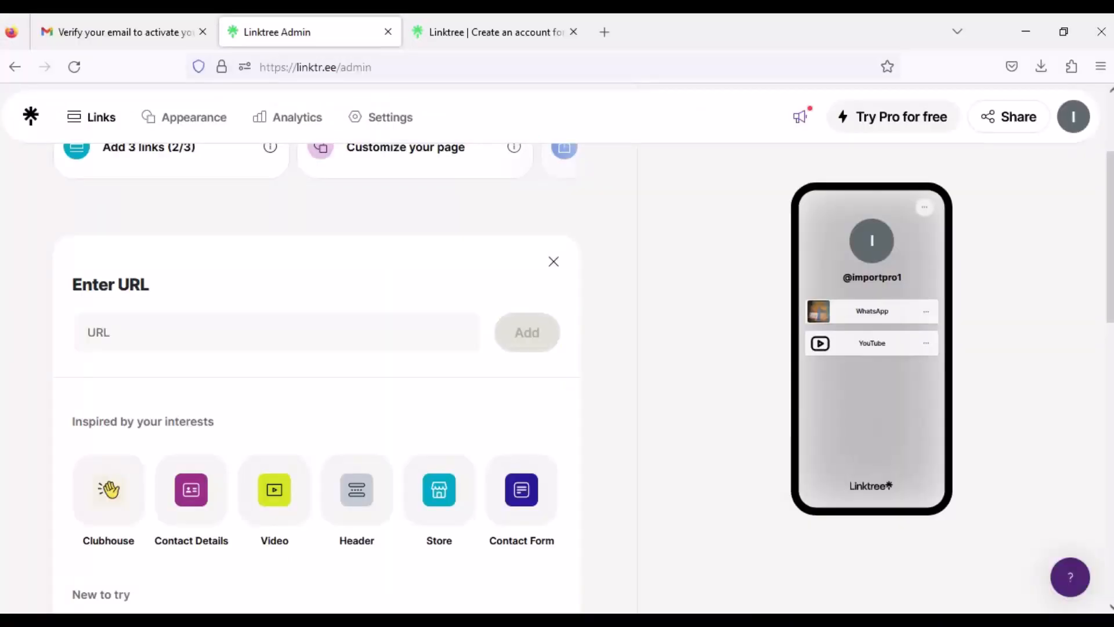
# Paste the Instagram profile URL and add it as a new link.
pyautogui.click(215, 337)
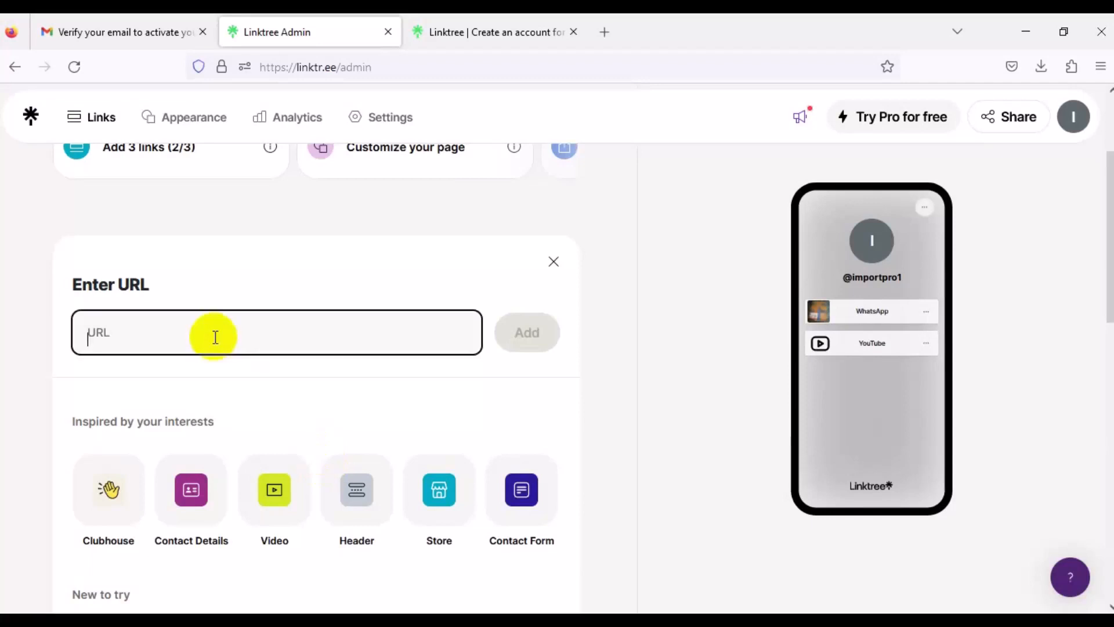
pyautogui.hotkey('ctrl', 'v')
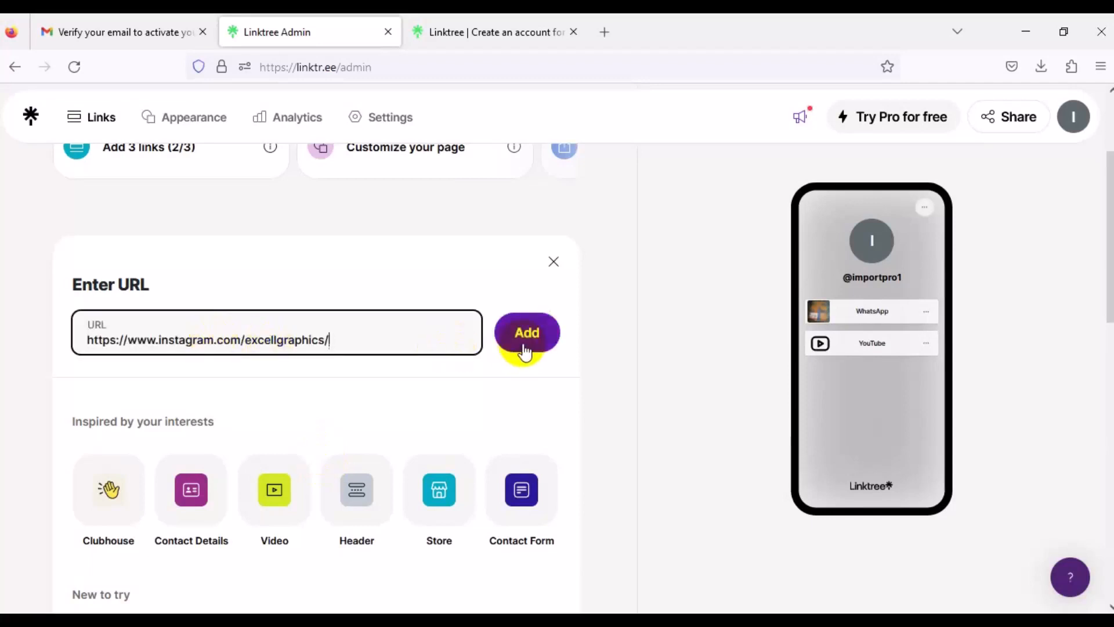
pyautogui.click(547, 347)
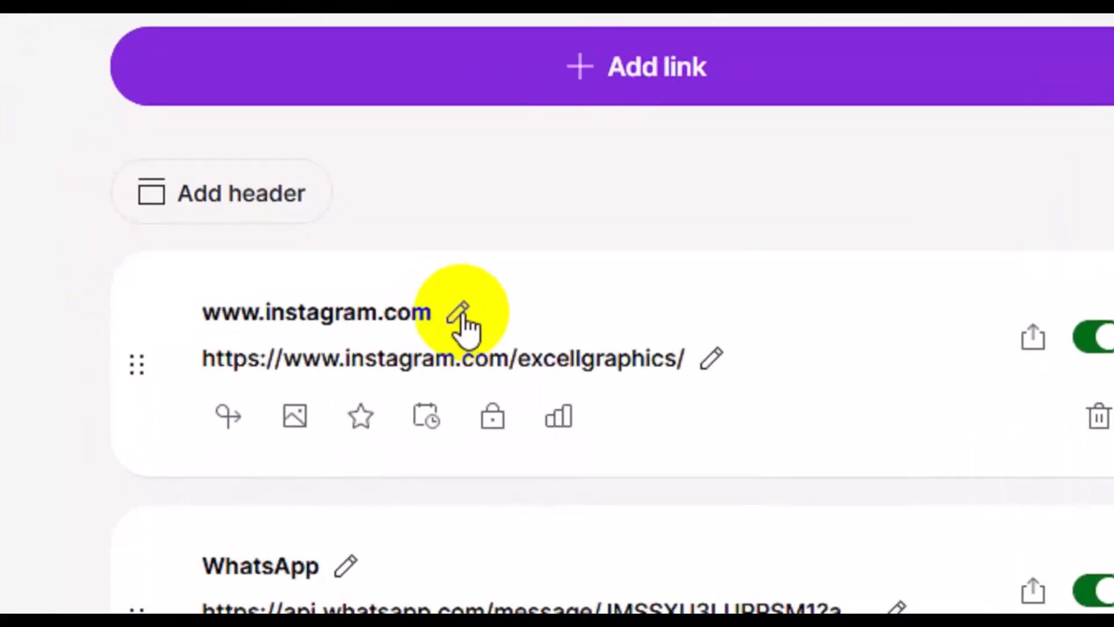
# Rename the new link's title to 'Instagram'.
pyautogui.click(460, 314)
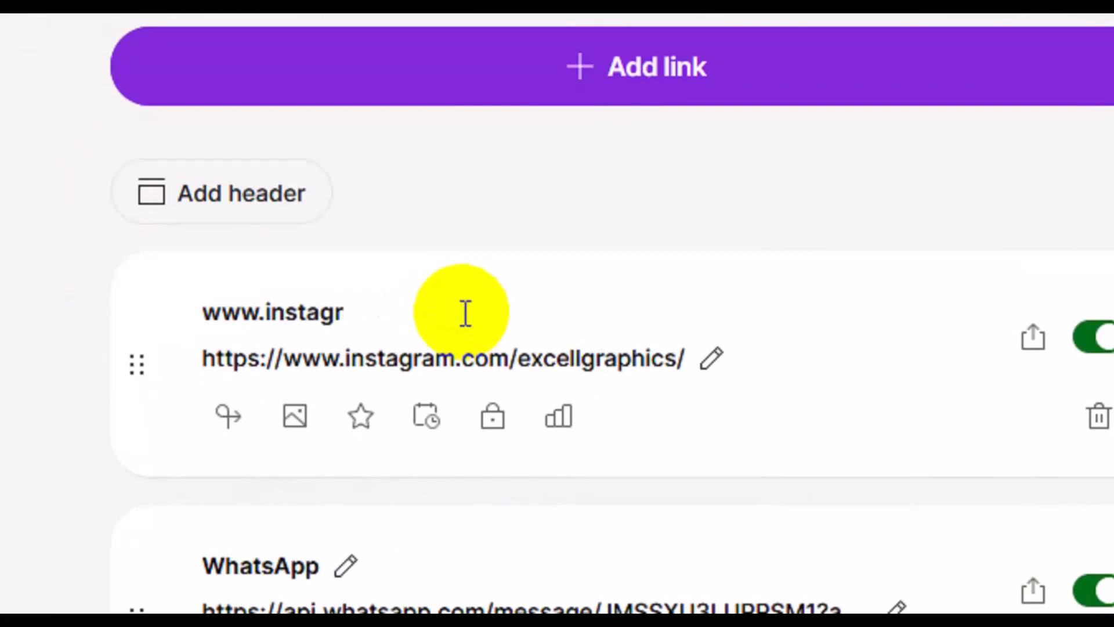
pyautogui.press('BackSpace')
pyautogui.press('BackSpace')
pyautogui.press('BackSpace')
pyautogui.press('BackSpace')
pyautogui.press('BackSpace')
pyautogui.write('Instagram')
pyautogui.press('Return')
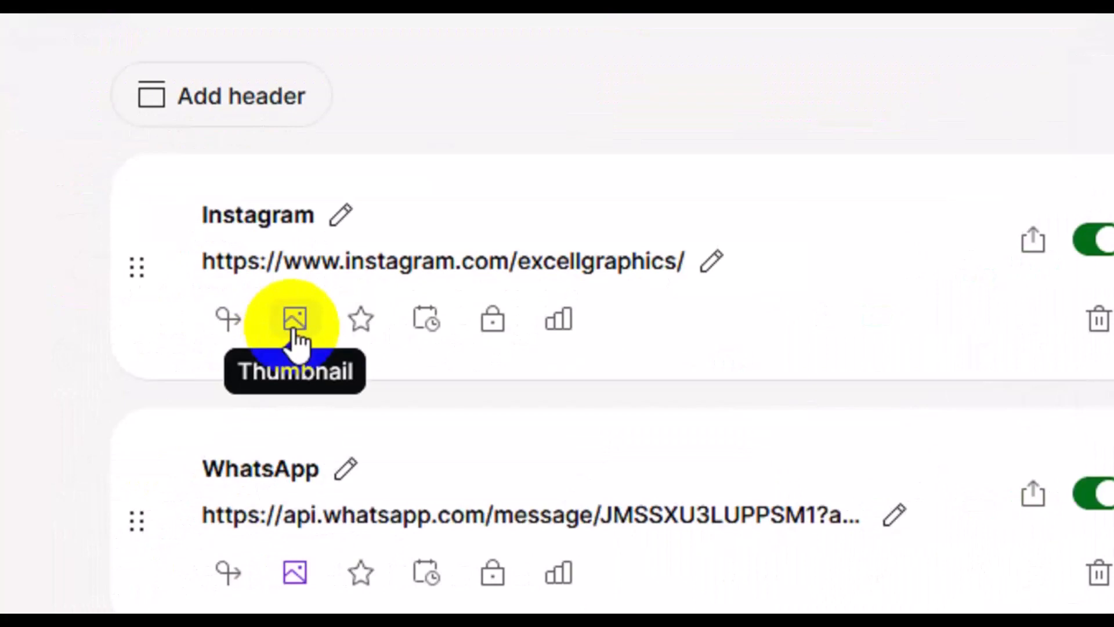
# Set the Instagram link's thumbnail to the Instagram icon from Tabler Icons.
pyautogui.click(294, 328)
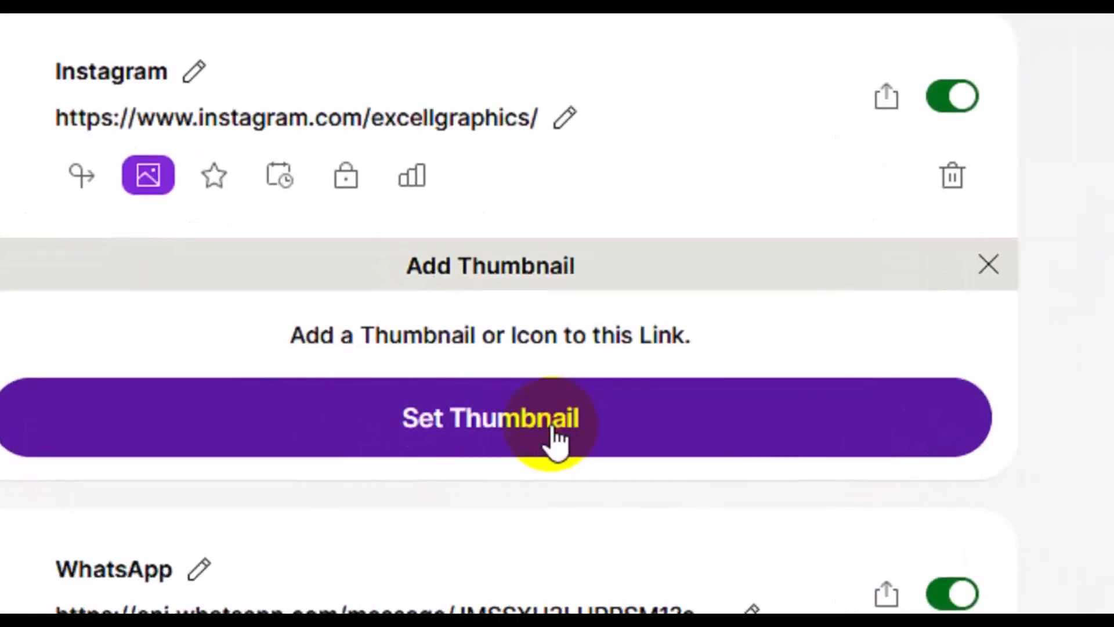
pyautogui.click(554, 441)
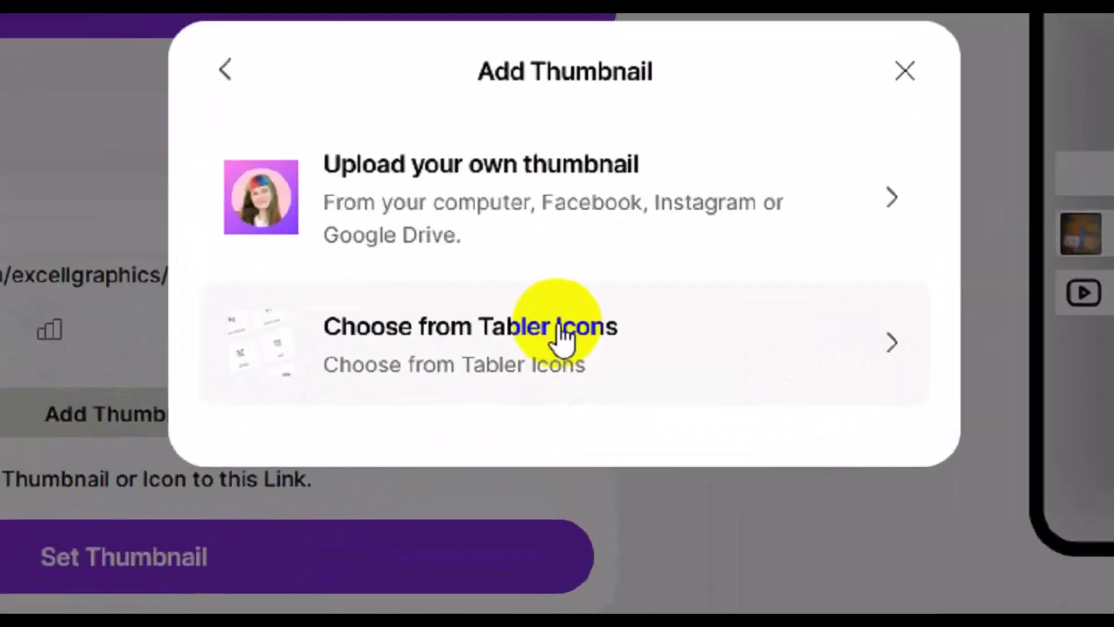
pyautogui.click(560, 337)
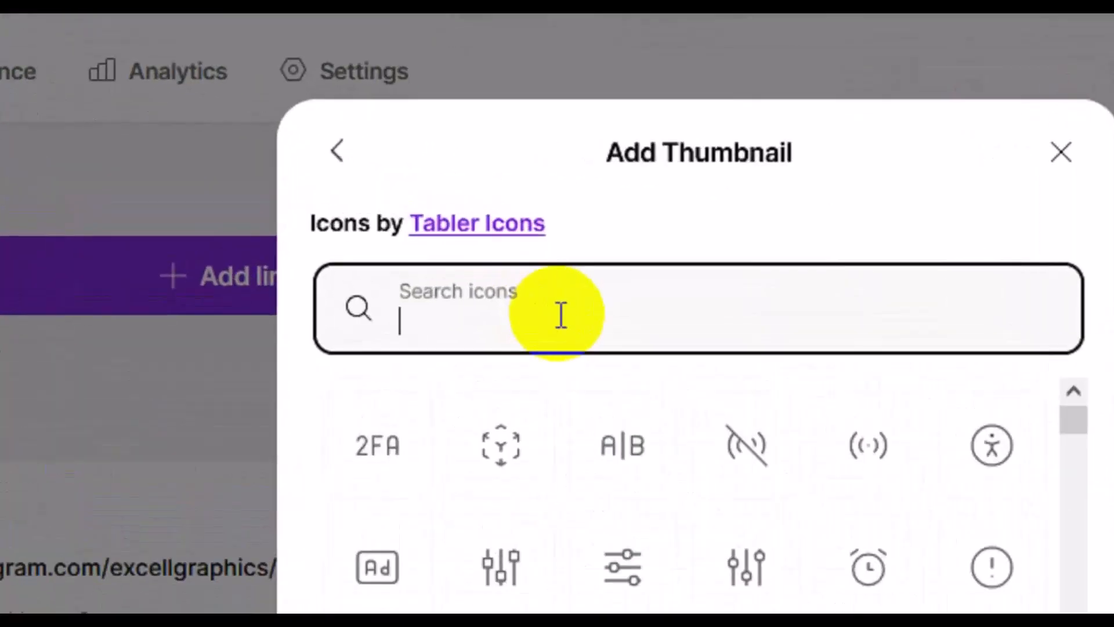
pyautogui.write('instagram')
pyautogui.click(398, 459)
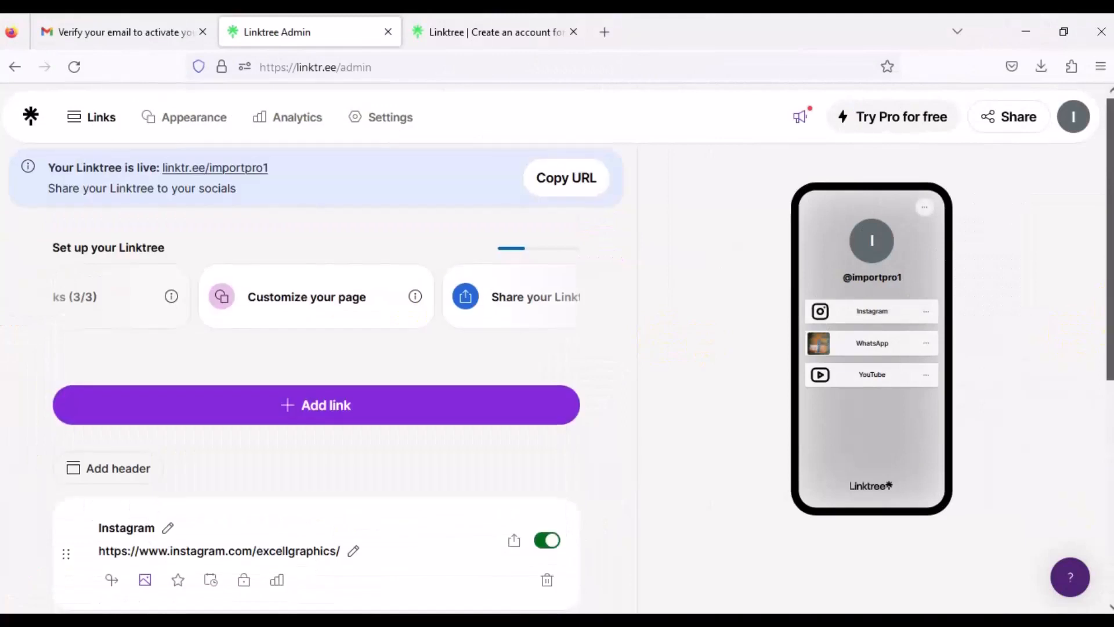
# Drag the WhatsApp link above Instagram, giving the order WhatsApp, Instagram, YouTube.
pyautogui.moveTo(1111, 256); pyautogui.dragTo(1110, 425)
pyautogui.moveTo(1111, 511); pyautogui.dragTo(1110, 503)
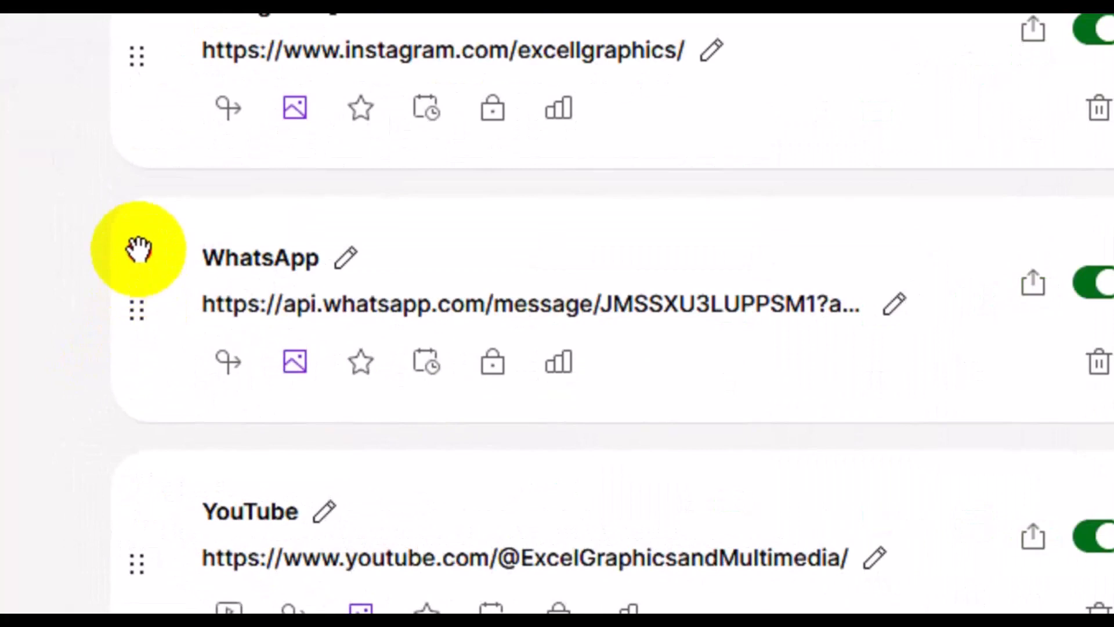
pyautogui.moveTo(137, 96); pyautogui.dragTo(137, 258)
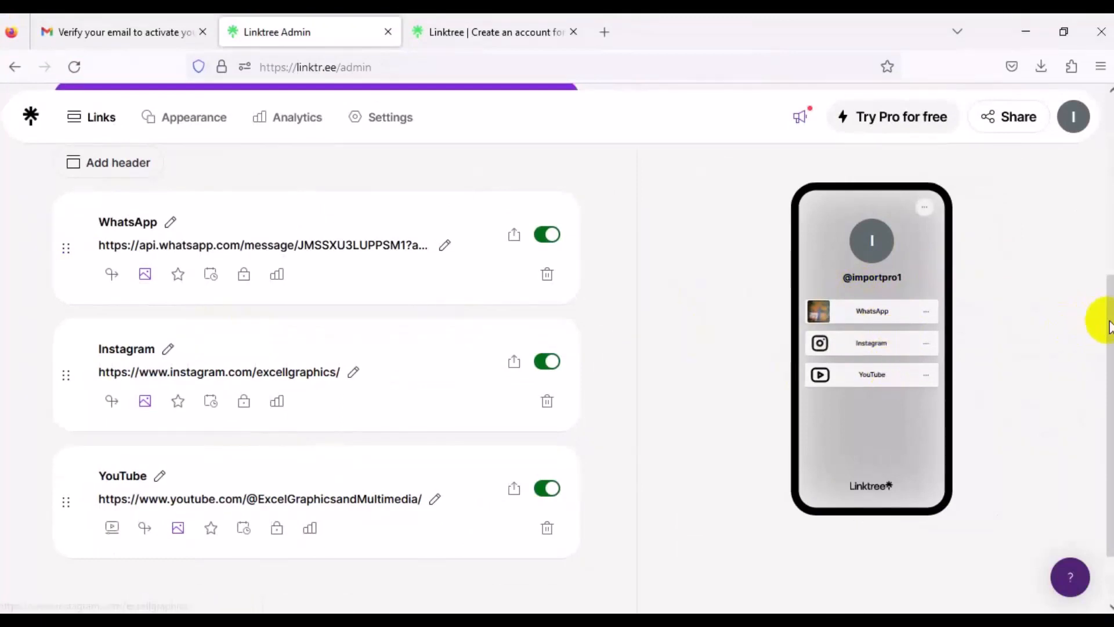
pyautogui.scroll(5, 1095, 319)
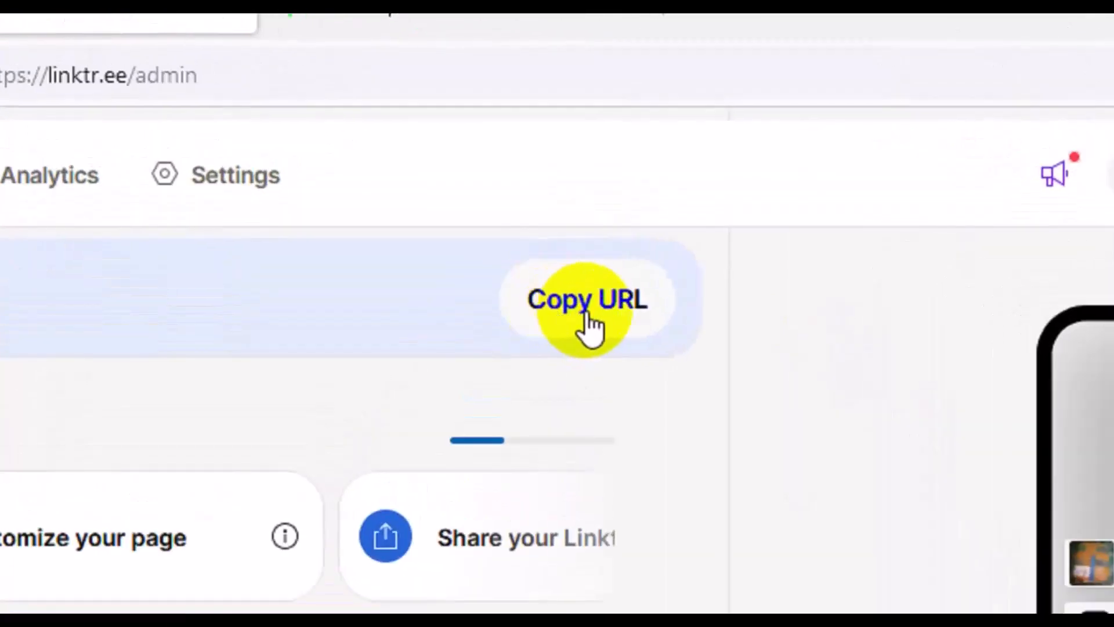
# Copy the live page URL and load linktr.ee/importpro1 in a new tab.
pyautogui.click(588, 315)
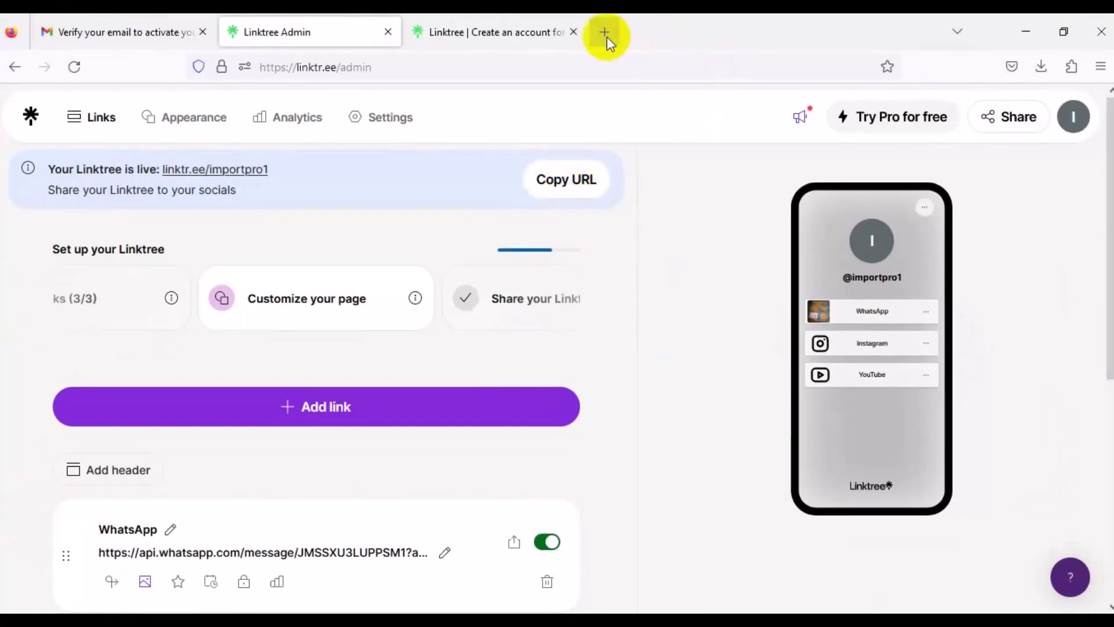
pyautogui.click(605, 35)
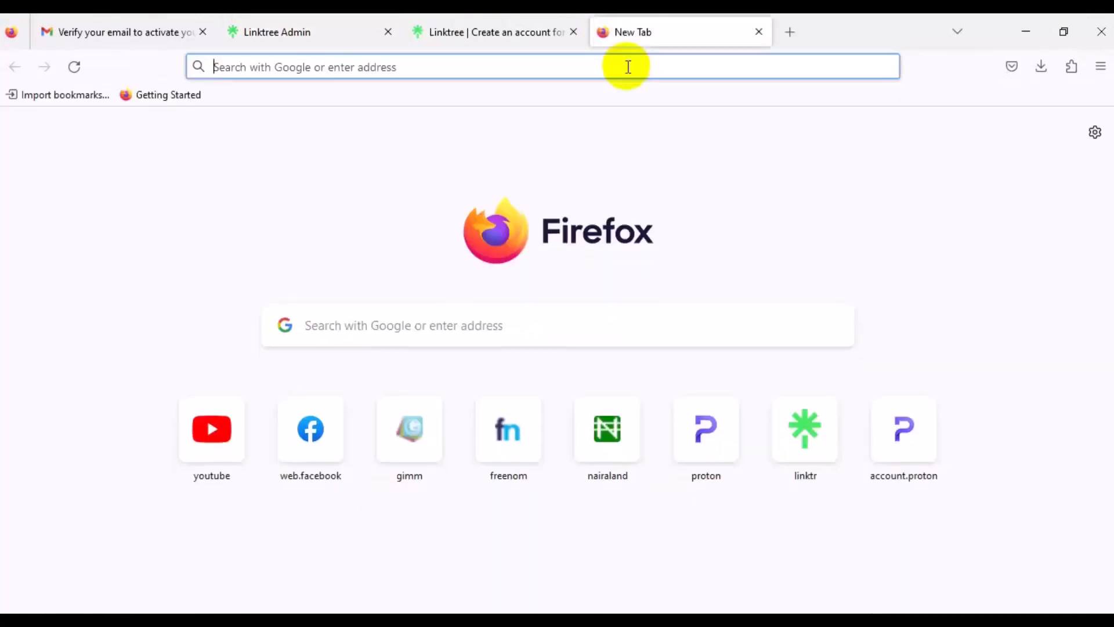
pyautogui.hotkey('ctrl', 'v')
pyautogui.press('Return')
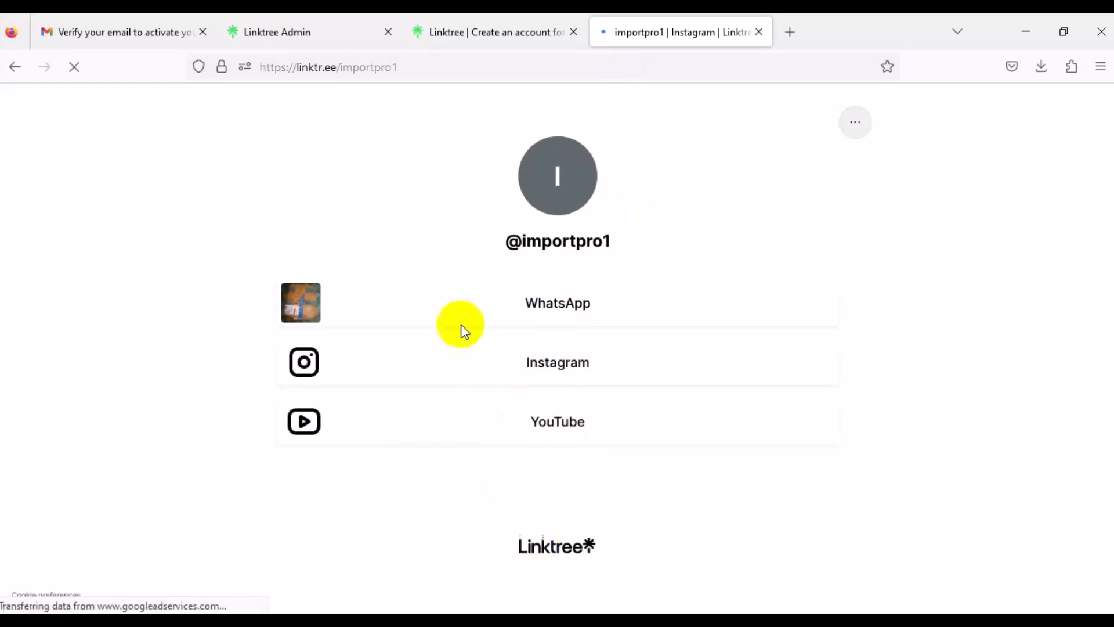
# Switch back to the Linktree Admin tab and scroll to the three link cards.
pyautogui.click(308, 29)
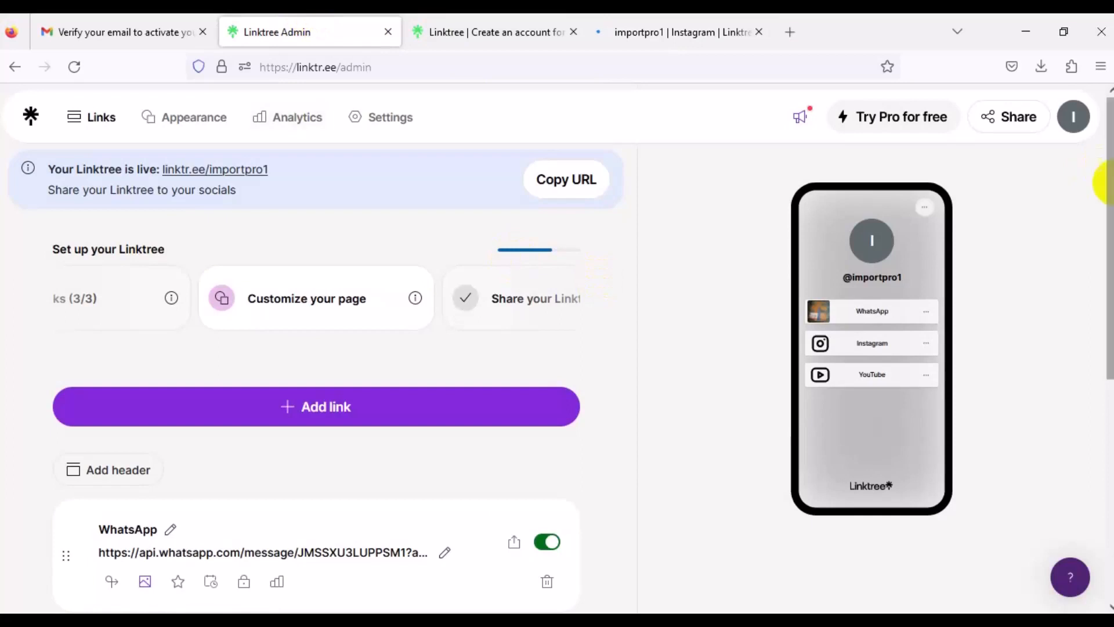
pyautogui.moveTo(1110, 183)
pyautogui.mouseDown()
pyautogui.moveTo(1109, 402)
pyautogui.moveTo(1101, 177)
pyautogui.mouseUp()
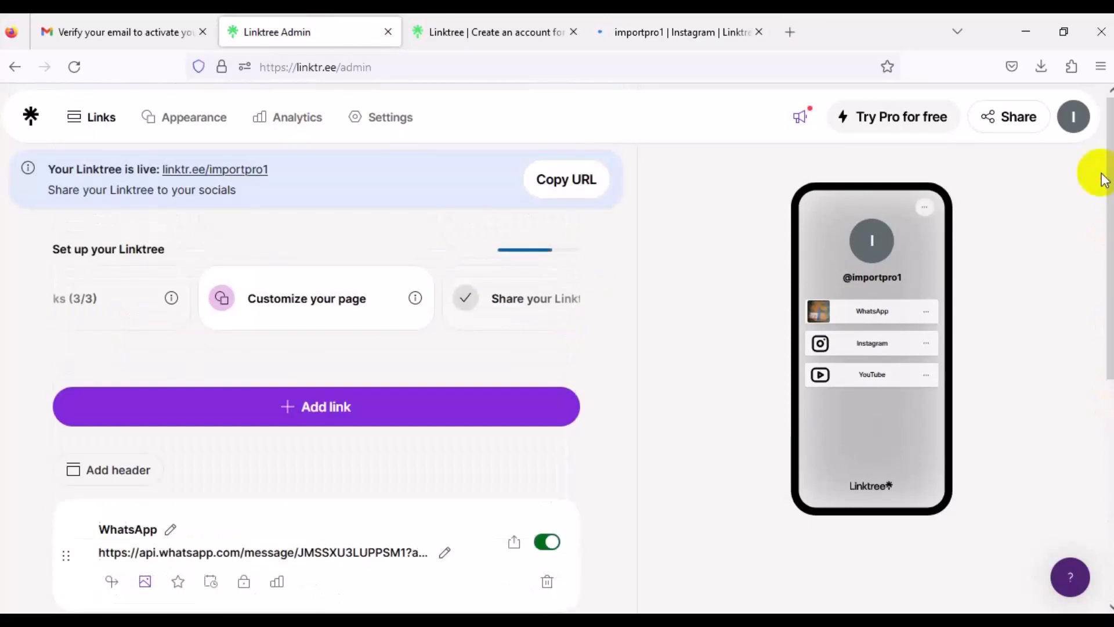